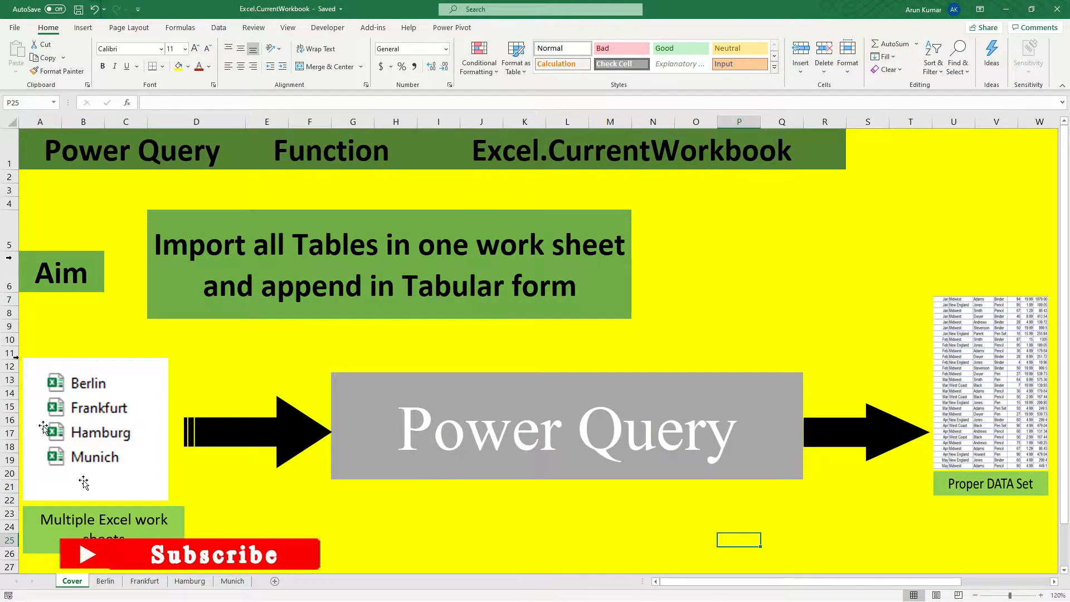
Review the data layout on the Berlin, Frankfurt, Hamburg and Munich sheets, including the column headers on Munich.
click(105, 581)
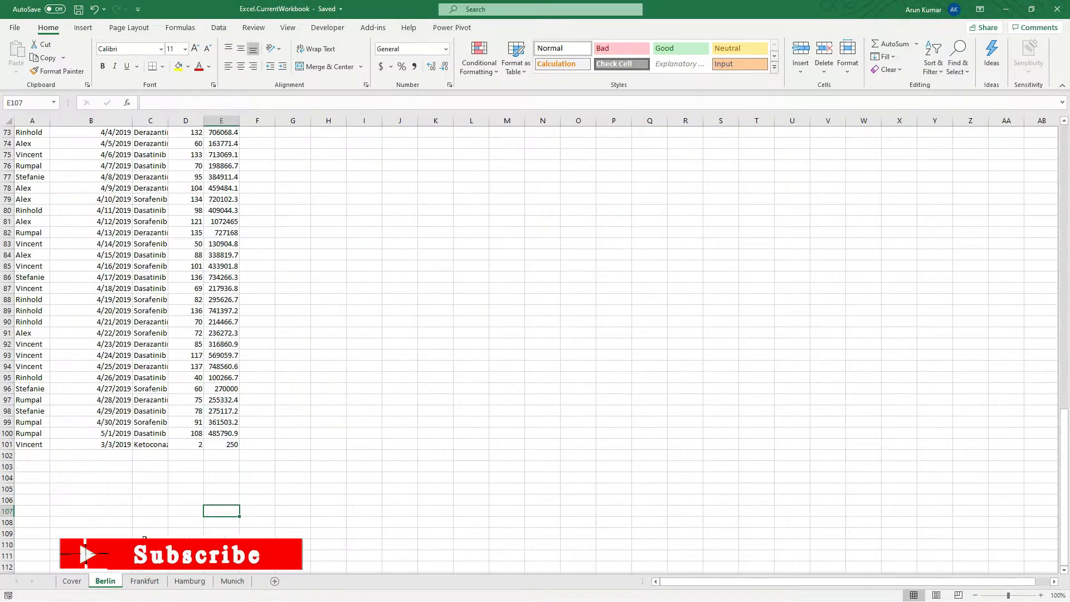
click(144, 580)
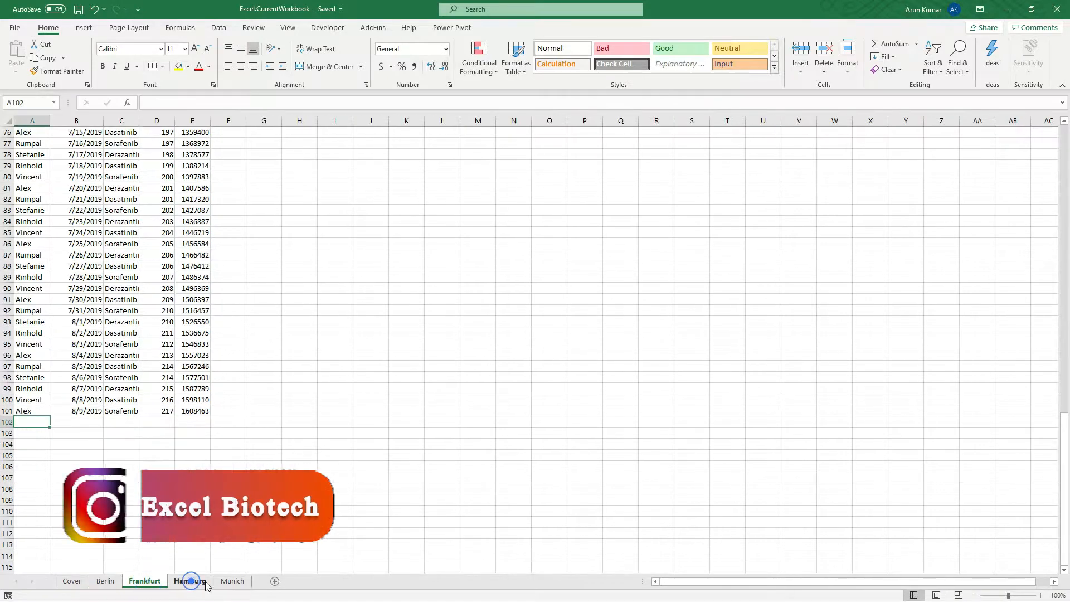
click(204, 582)
click(233, 581)
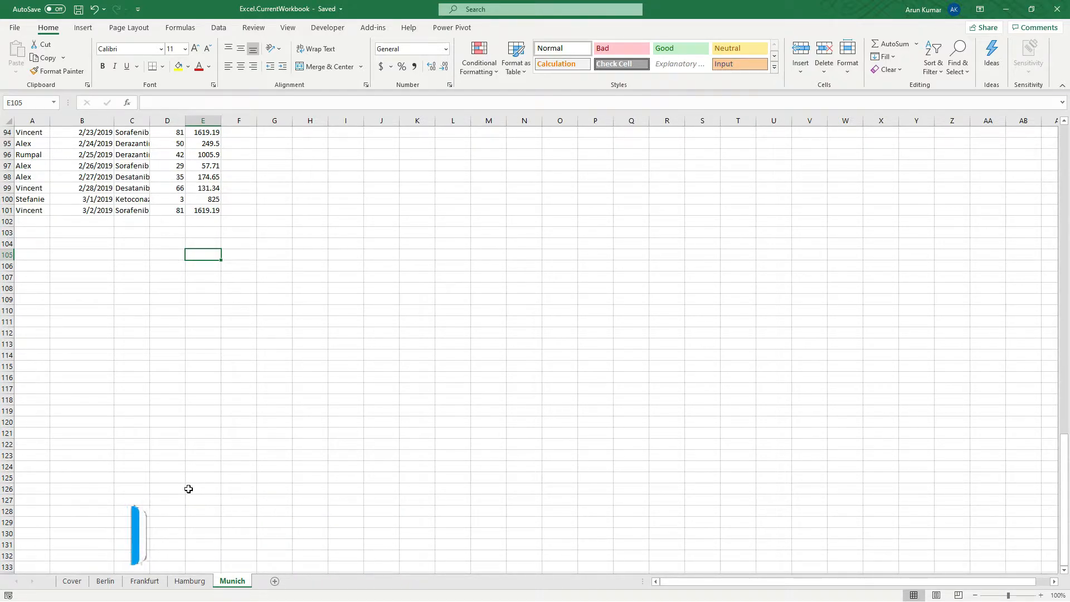
click(105, 583)
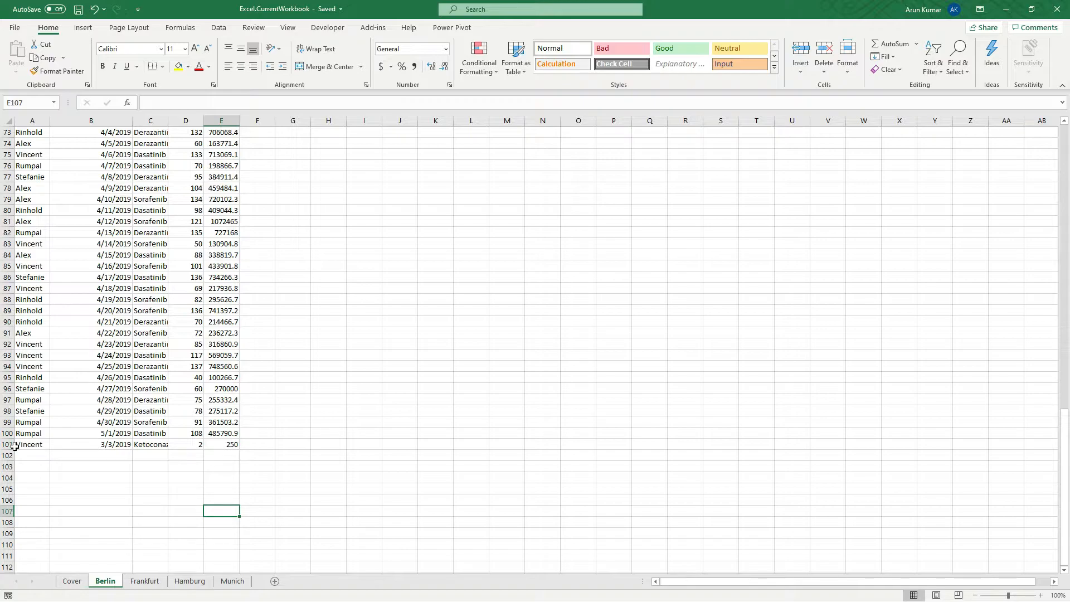
click(144, 580)
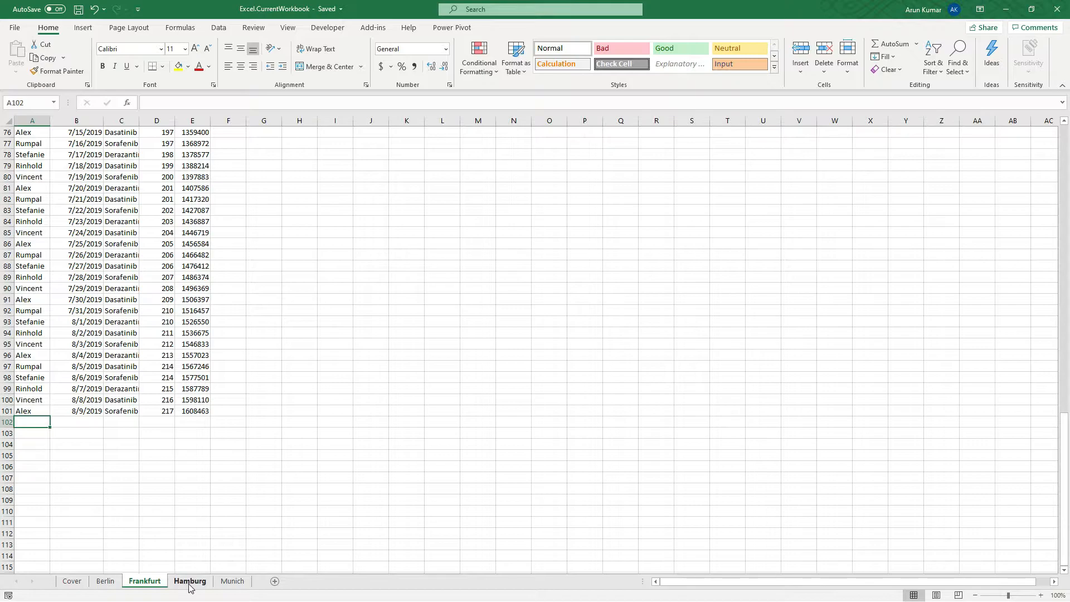
click(189, 580)
click(231, 580)
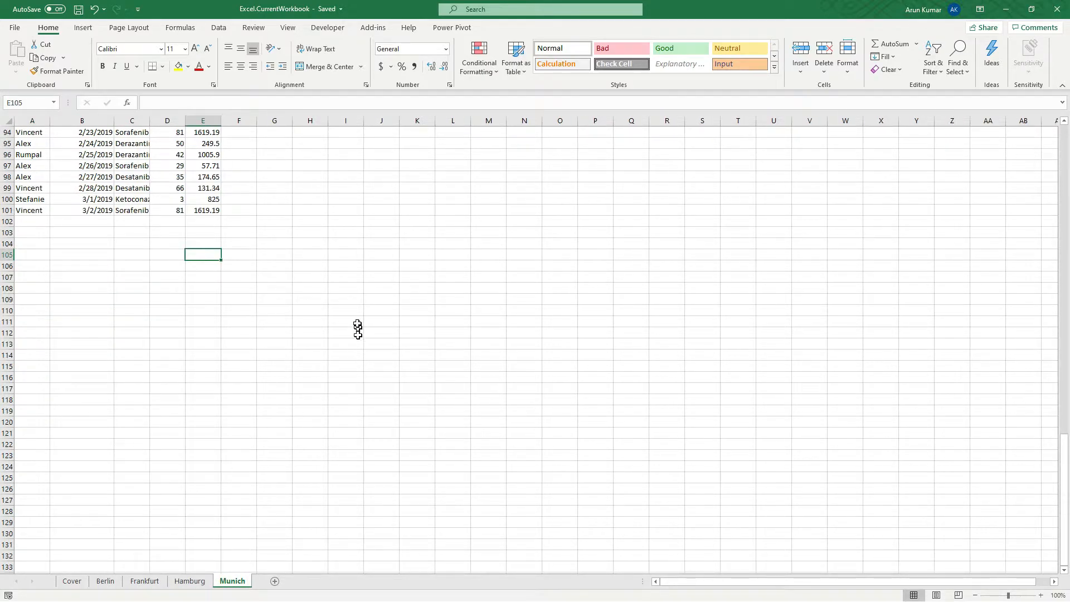
scroll(358, 312, up, 8)
scroll(401, 225, up, 20)
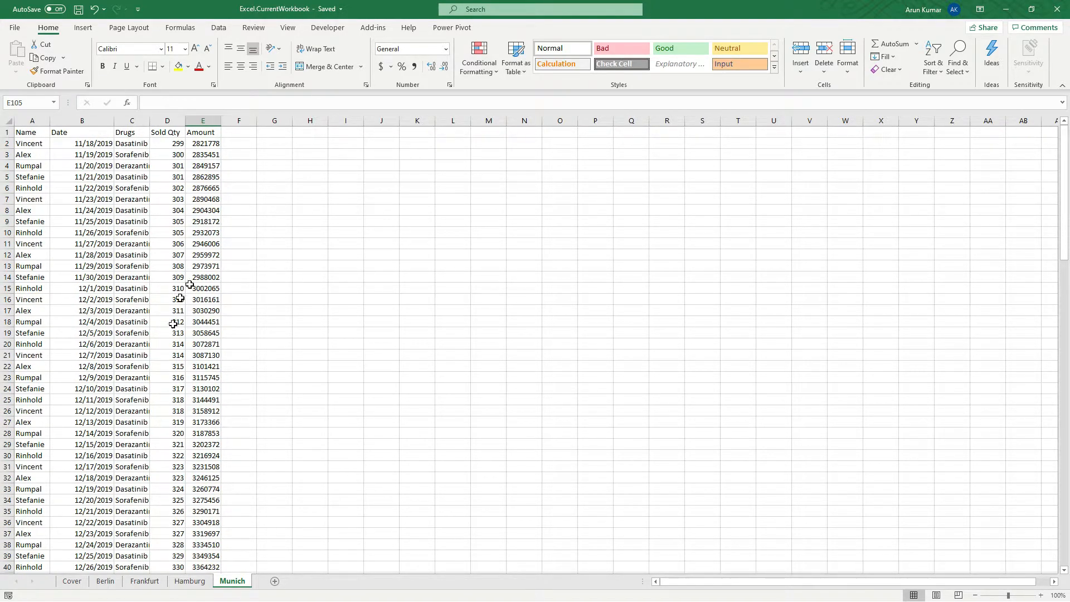
Convert the Berlin sheet's data range A1:E101 into a table with headers and name the table Berlin.
click(105, 581)
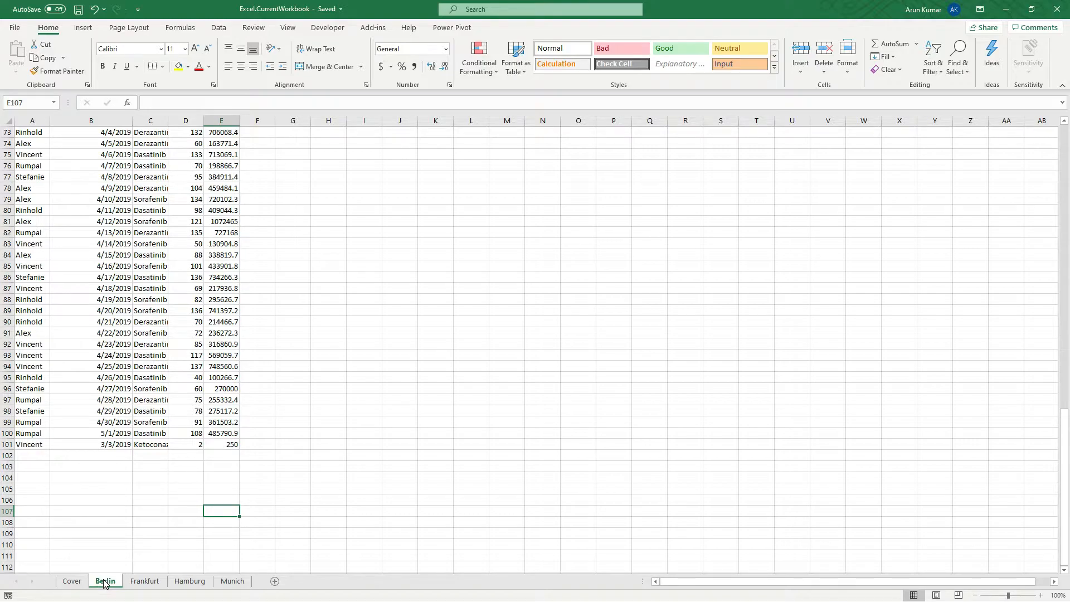
scroll(308, 385, up, 20)
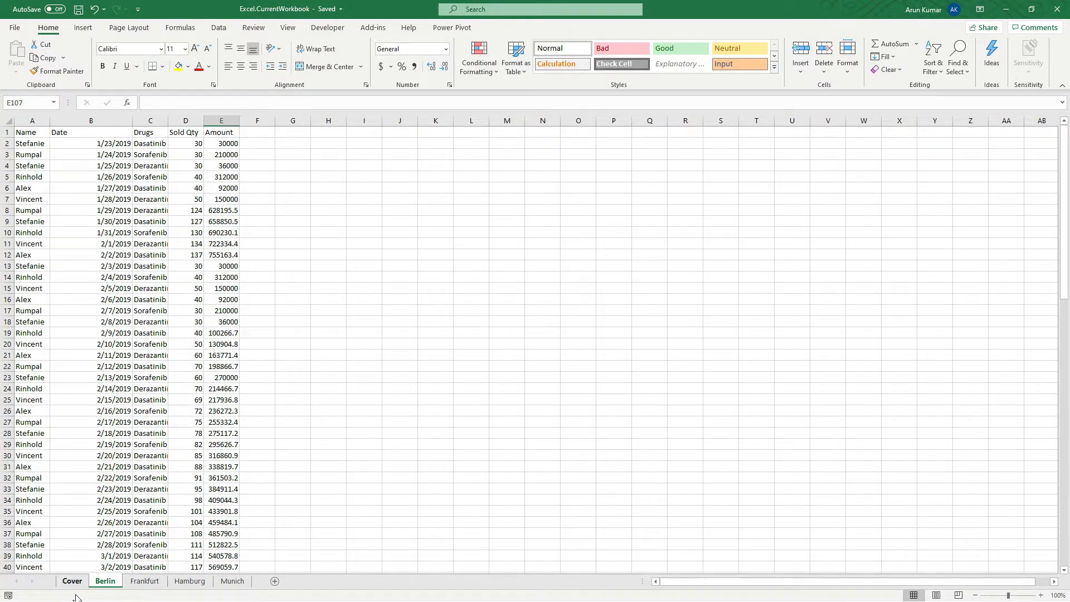
click(104, 581)
click(139, 257)
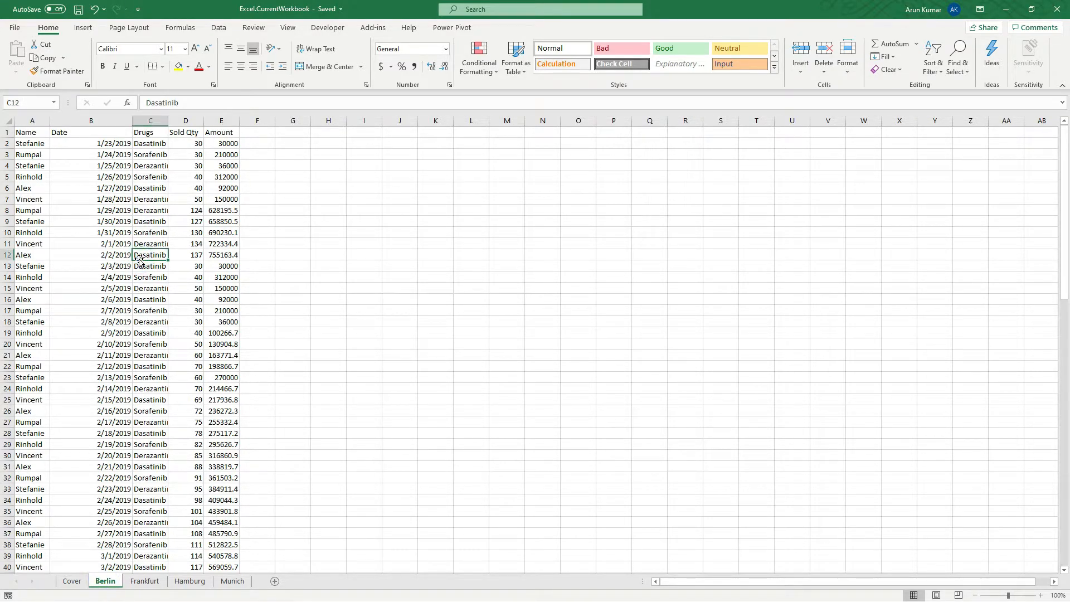
key(ctrl+t)
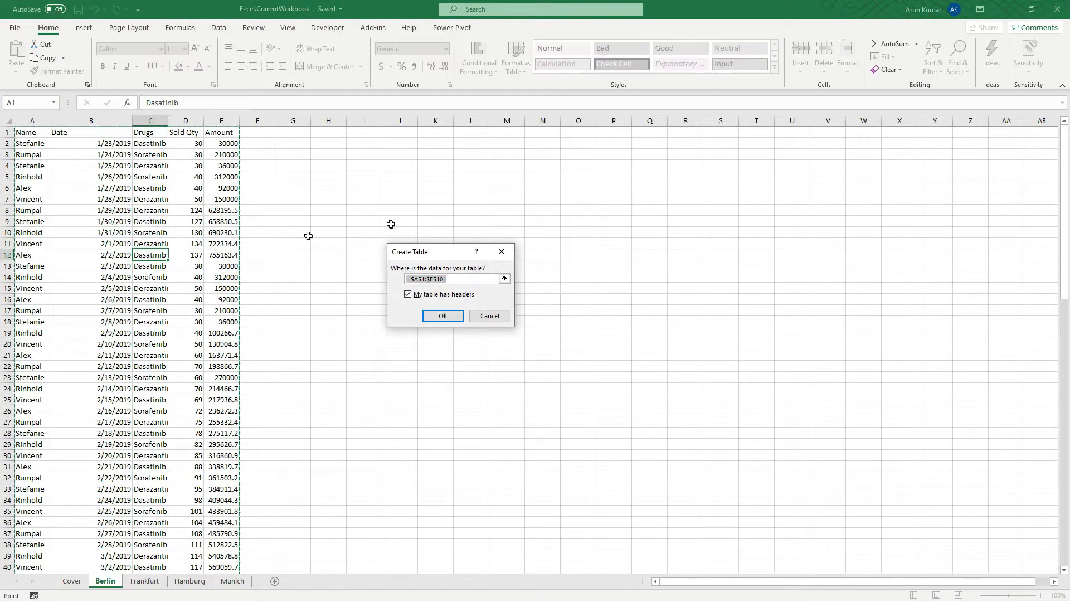
click(451, 316)
click(37, 58)
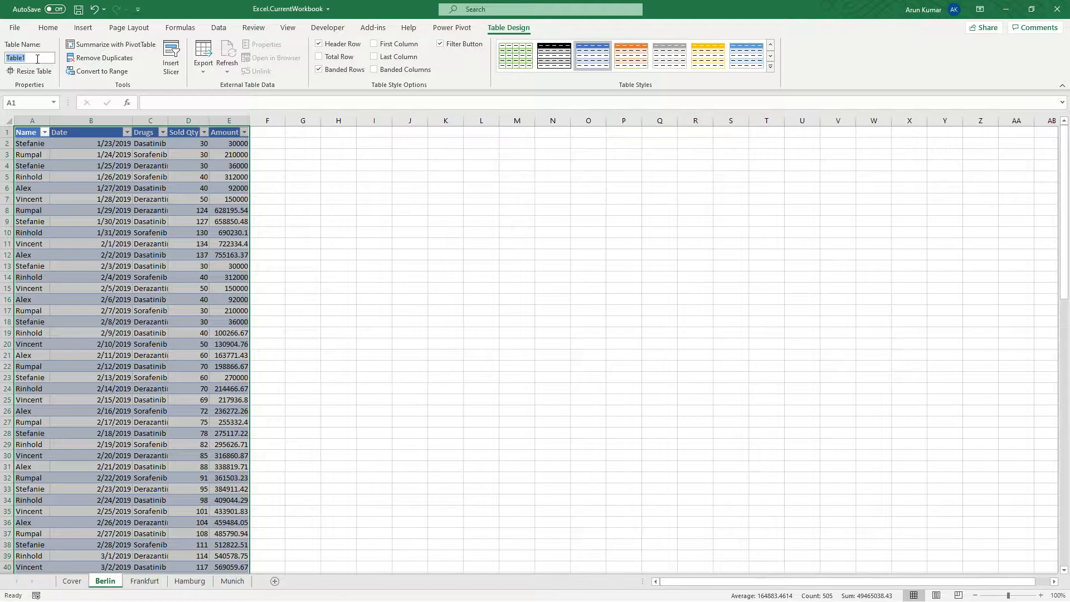
text(Bre)
text(lin)
key(Return)
Convert the Frankfurt sheet's data range A1:E101 into a table with headers and name the table Frankfurt.
click(148, 582)
click(83, 196)
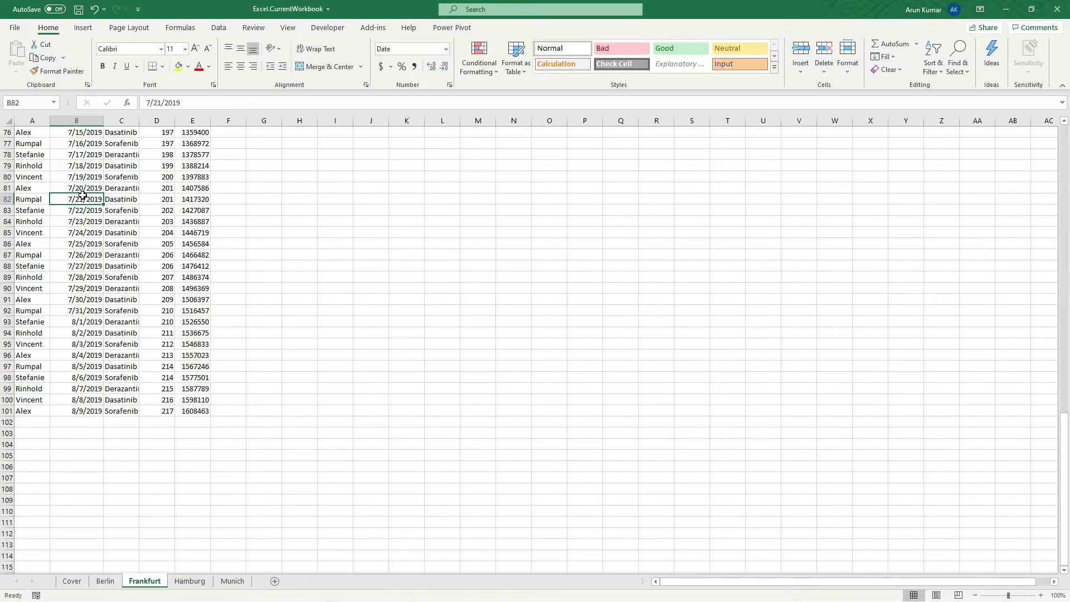
key(ctrl+t)
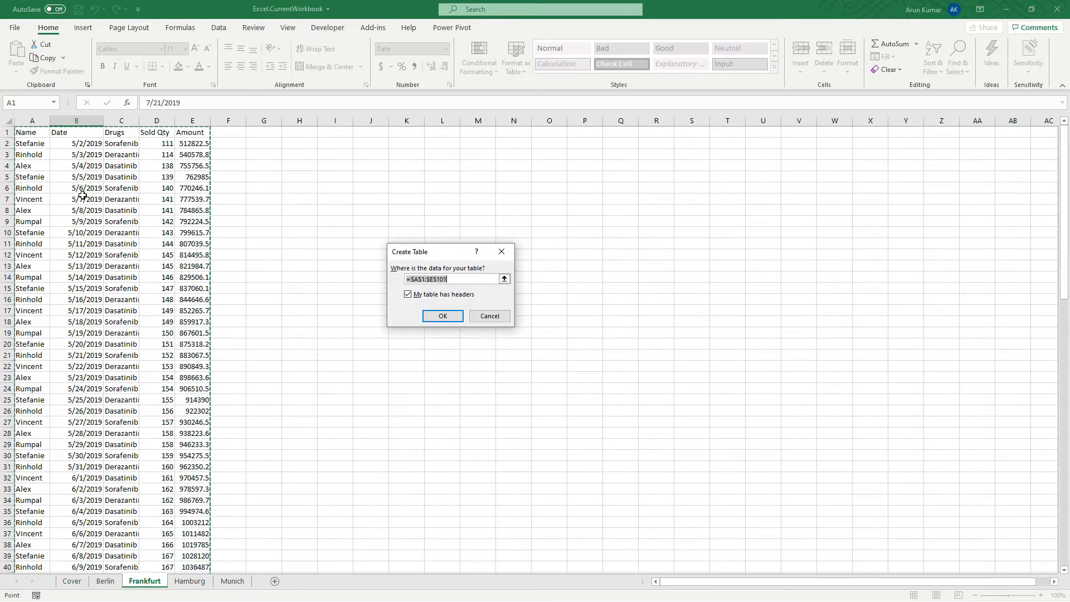
click(442, 313)
click(26, 57)
text(Frankfurt)
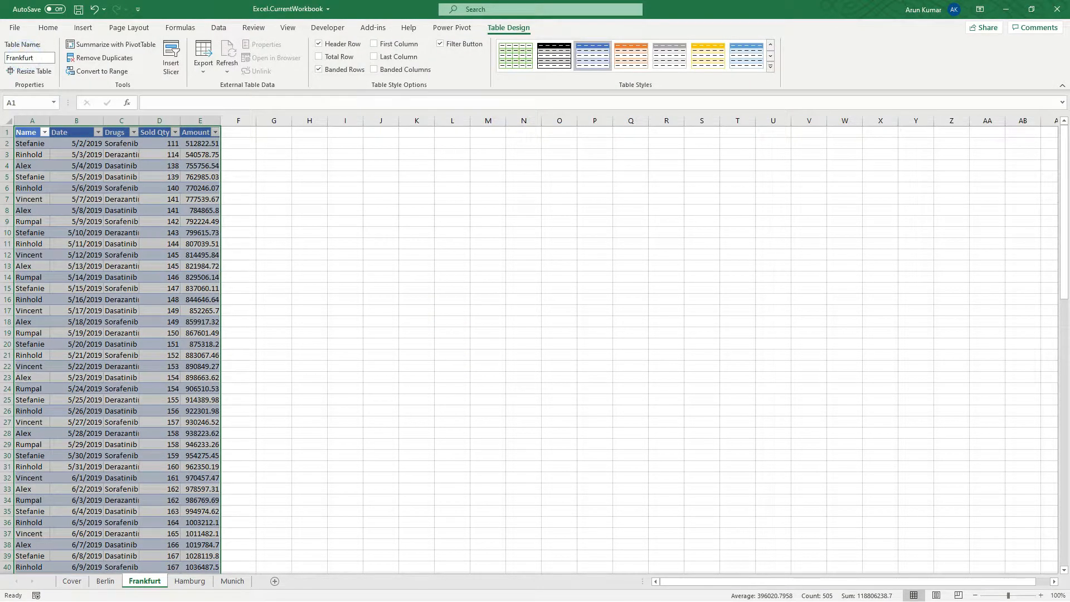
Convert the Hamburg sheet's data range A1:E101 into a table with headers and name the table Hamburg.
click(190, 581)
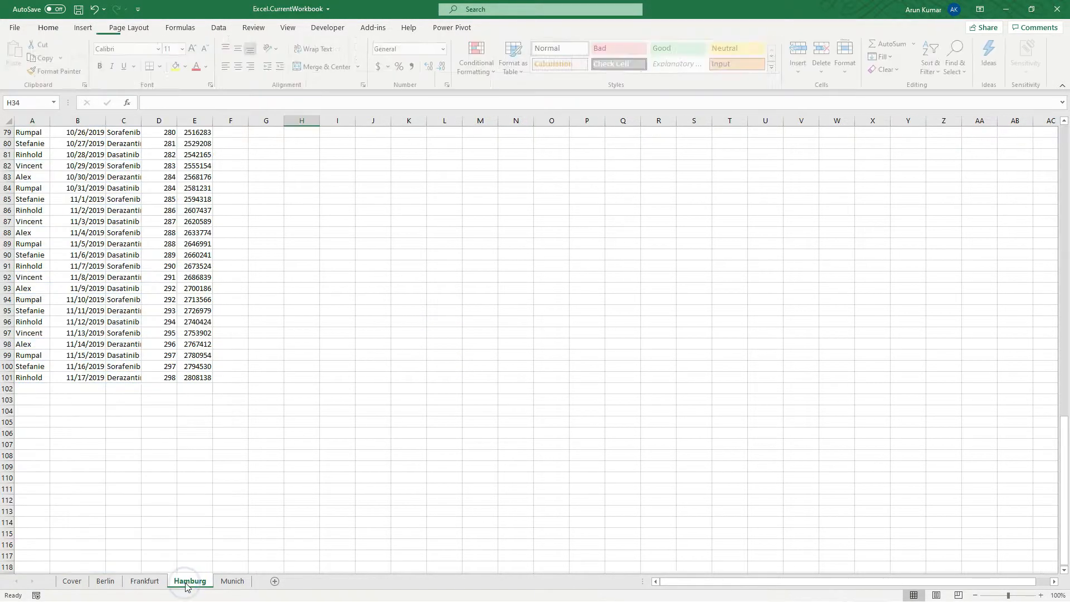
click(108, 233)
key(ctrl+t)
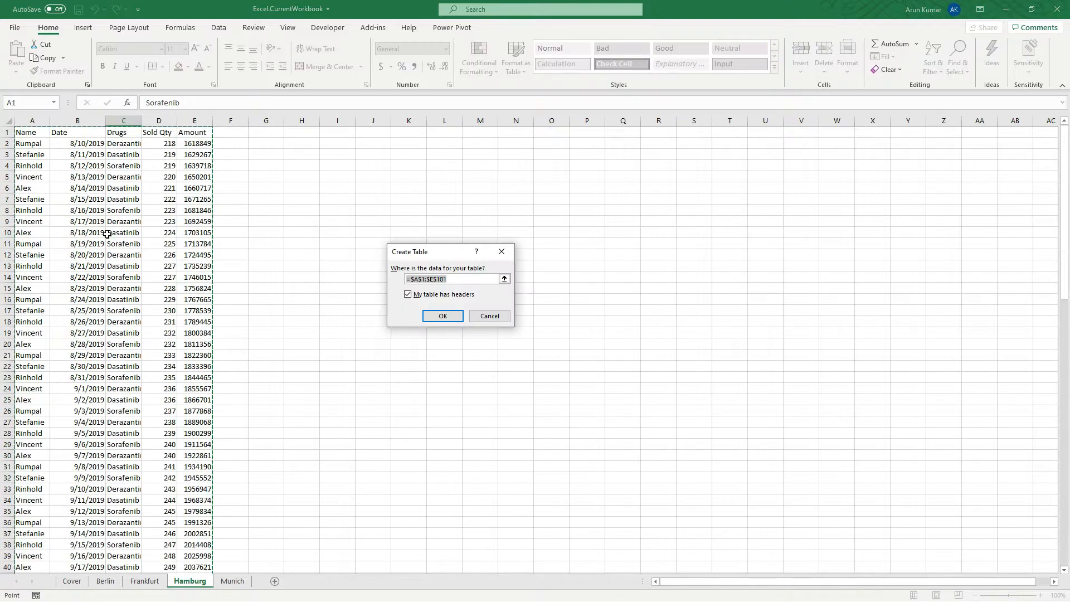
key(Return)
click(26, 57)
text(Hamburg)
key(Return)
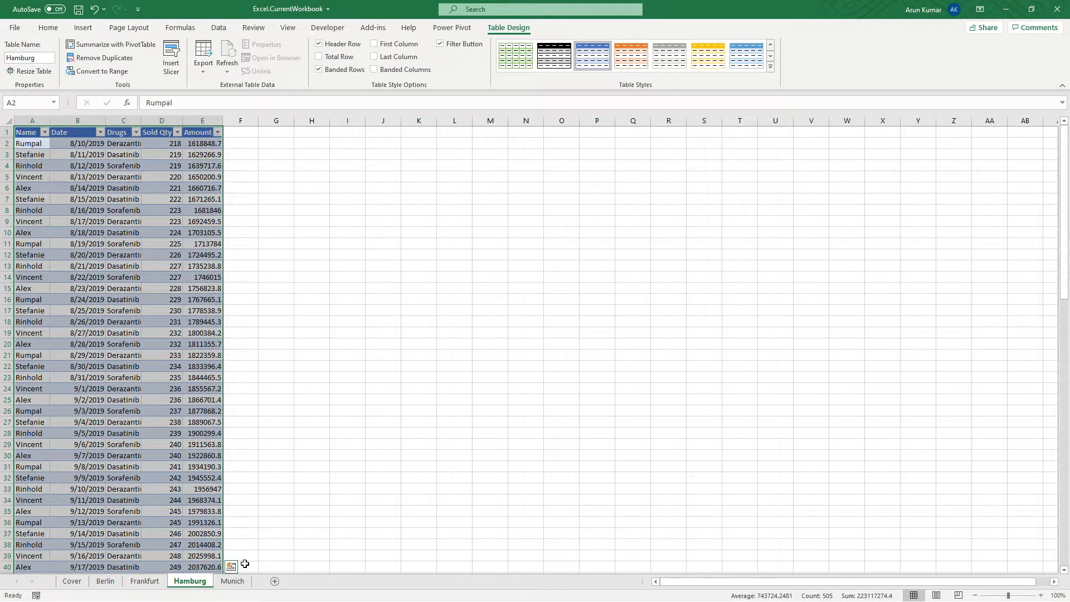
Convert the Munich sheet's data range A1:E101 into a table with headers and name the table Munich.
click(234, 581)
click(112, 344)
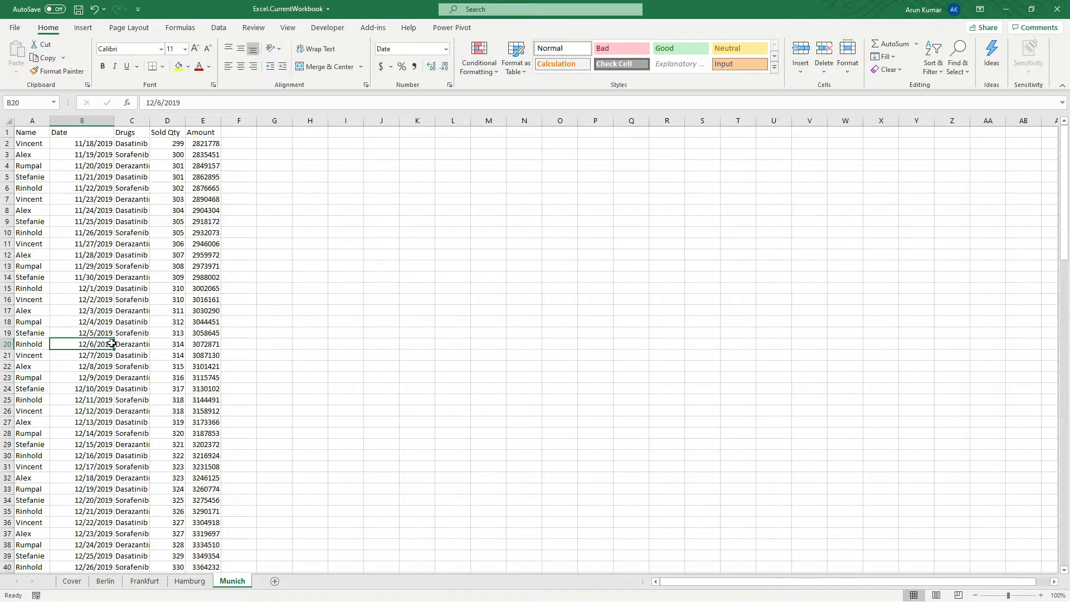
key(ctrl+t)
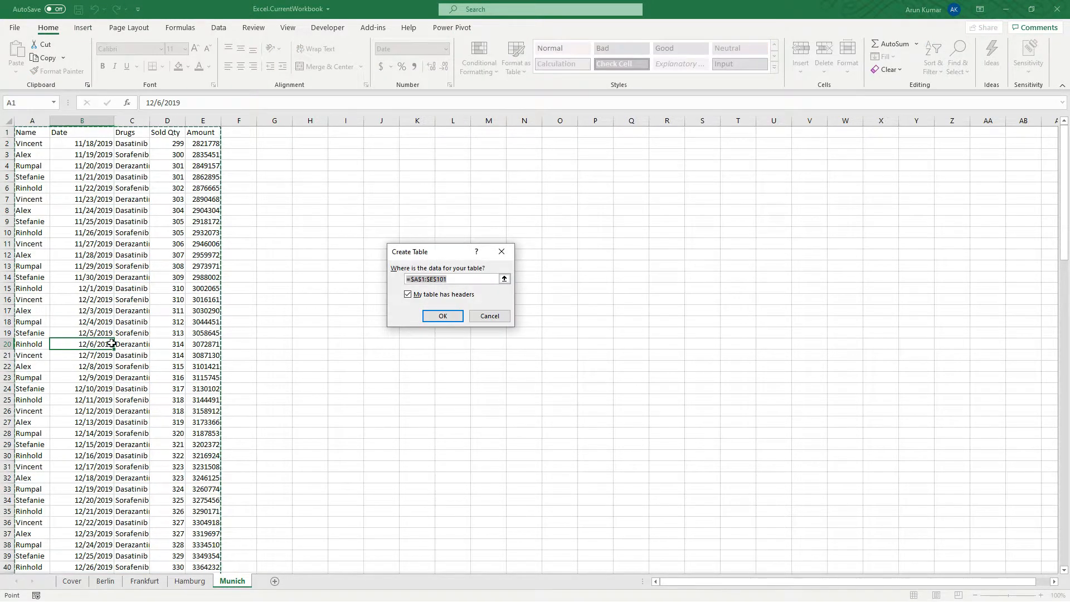
key(Return)
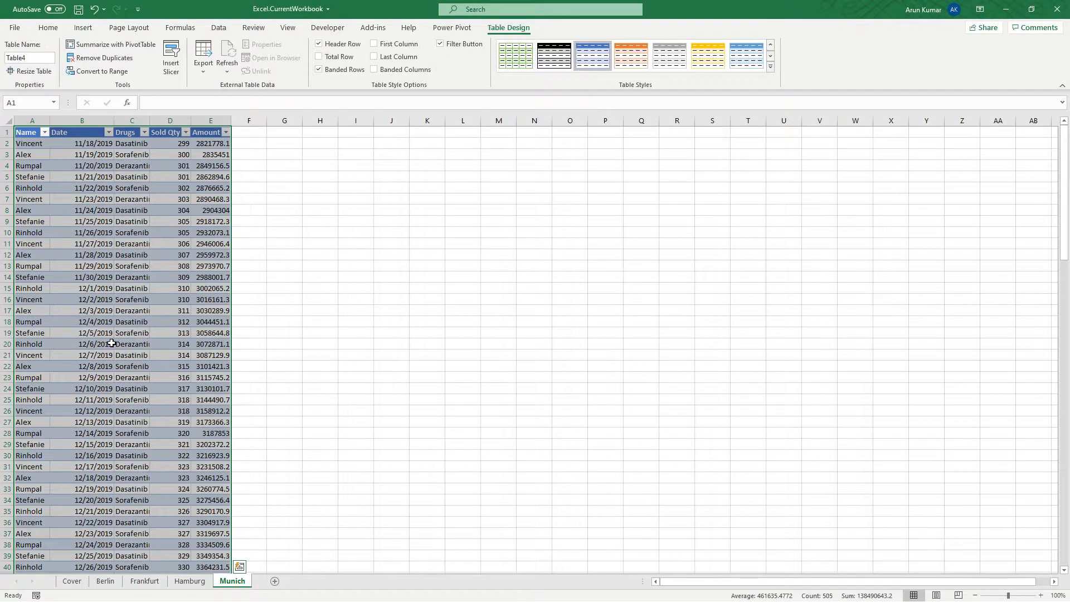
click(35, 55)
text(Munich)
key(Return)
click(265, 245)
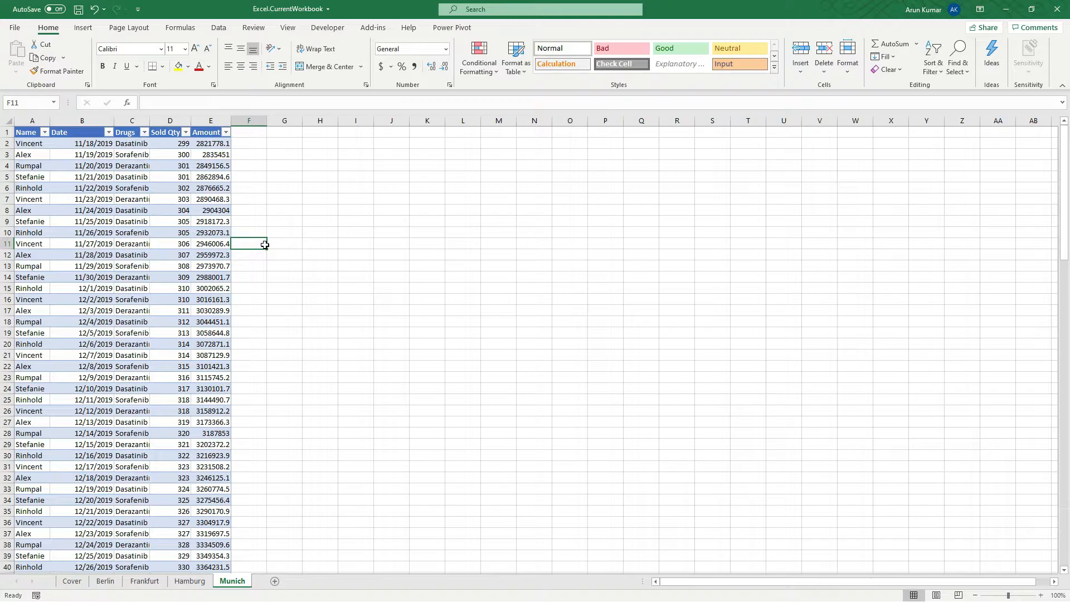
Count the rows of all four tables in cell H1 of the Munich sheet with =ROWS(Berlin)+ROWS(Frankfurt)+ROWS(Hamburg)+ROWS(Munich).
click(321, 132)
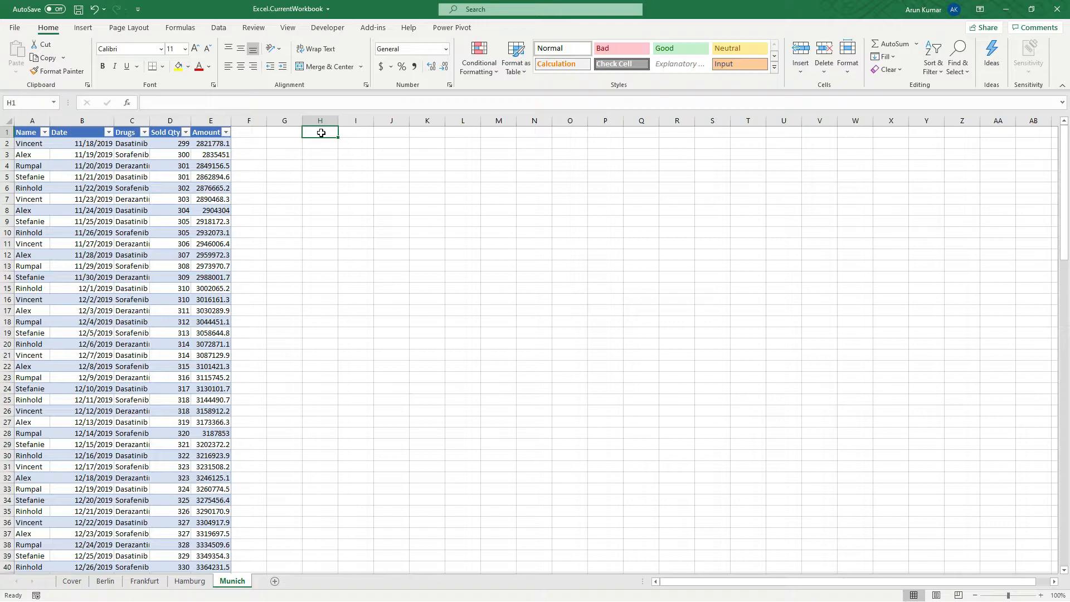
text(=ROWS()
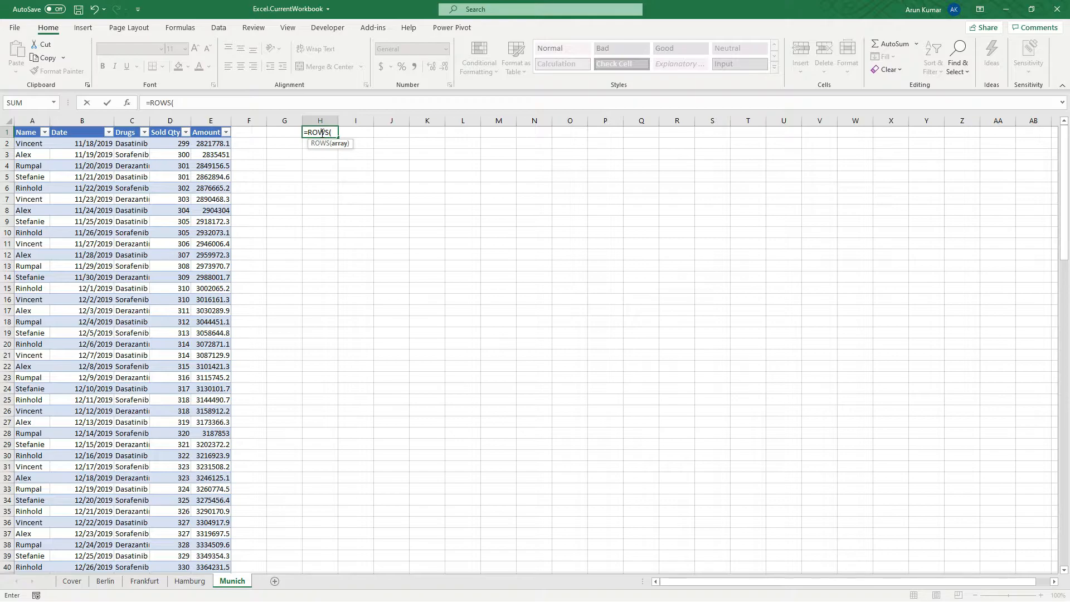
text(ber)
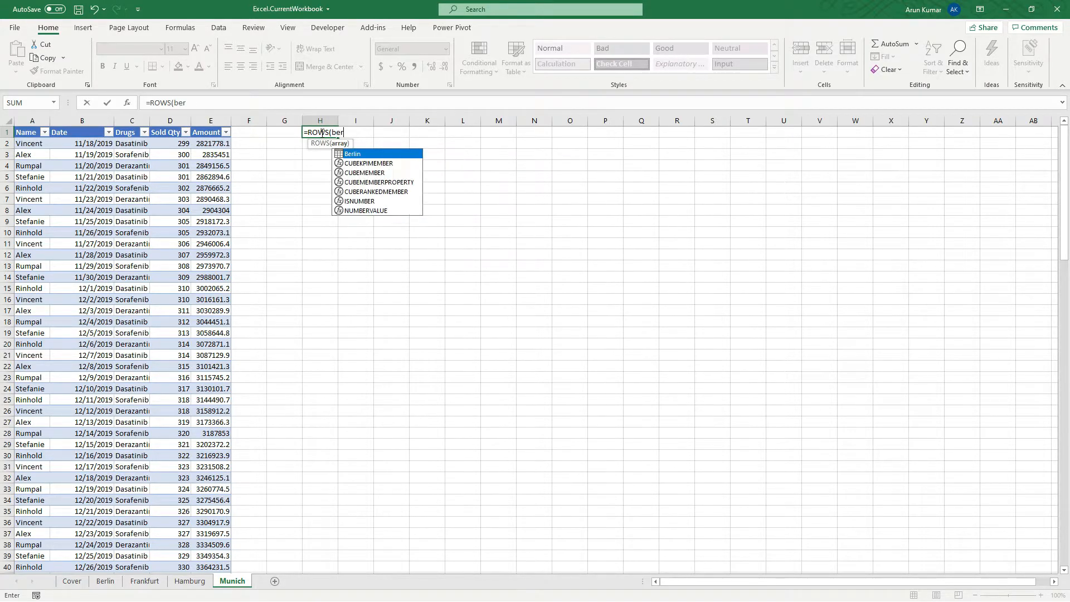
double_click(352, 154)
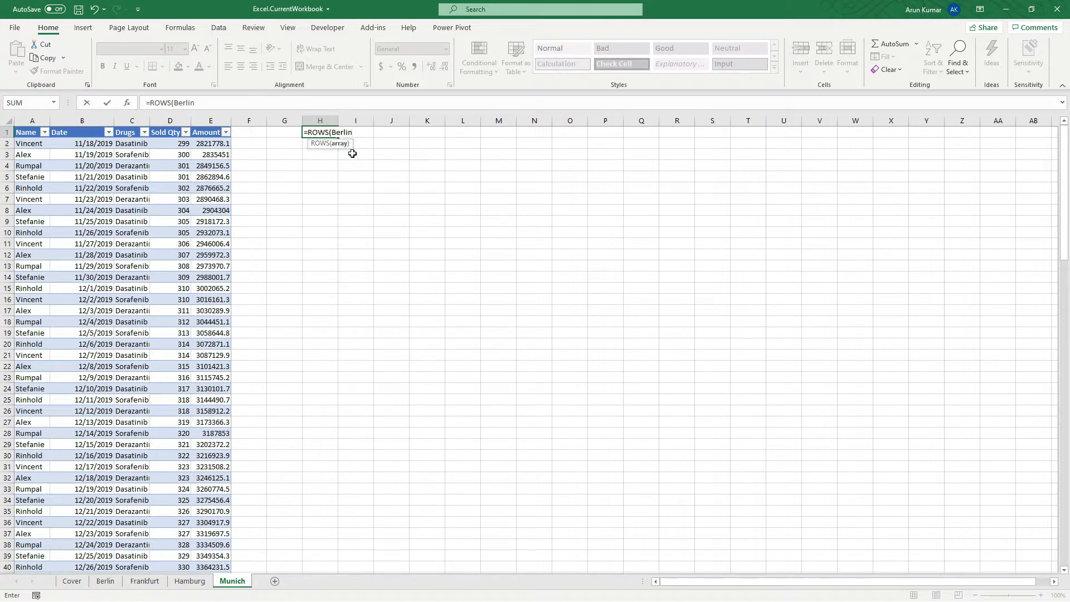
text())
text(+ROWS()
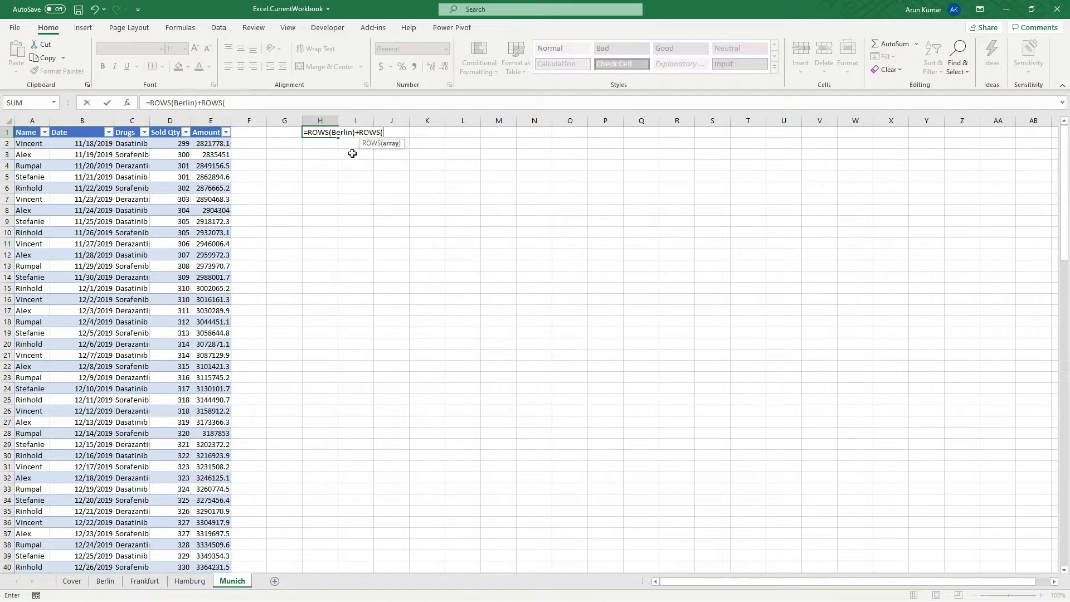
text(Fran)
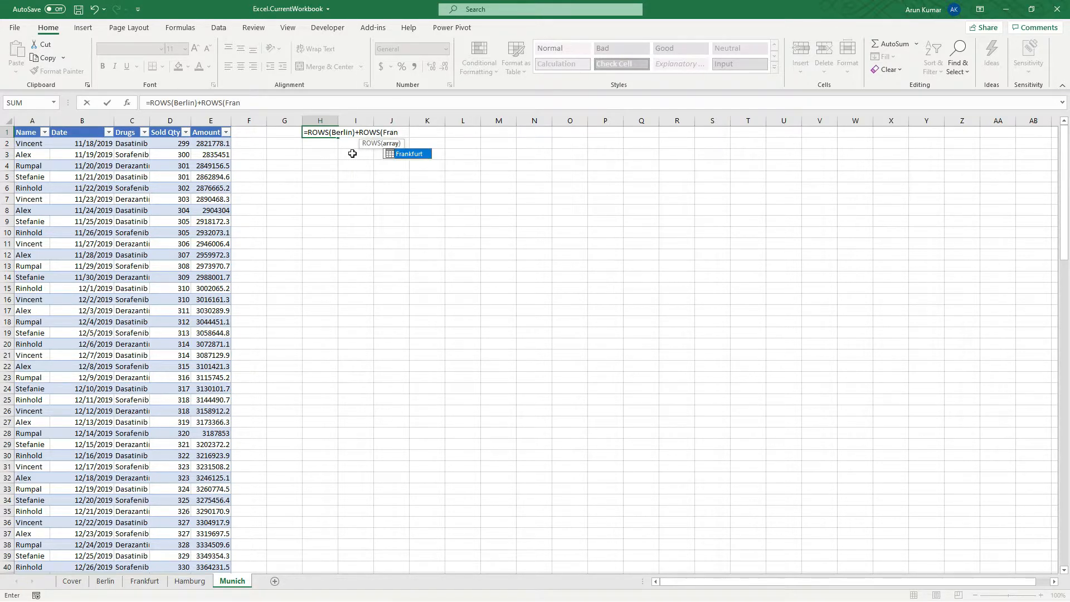
double_click(411, 153)
text())
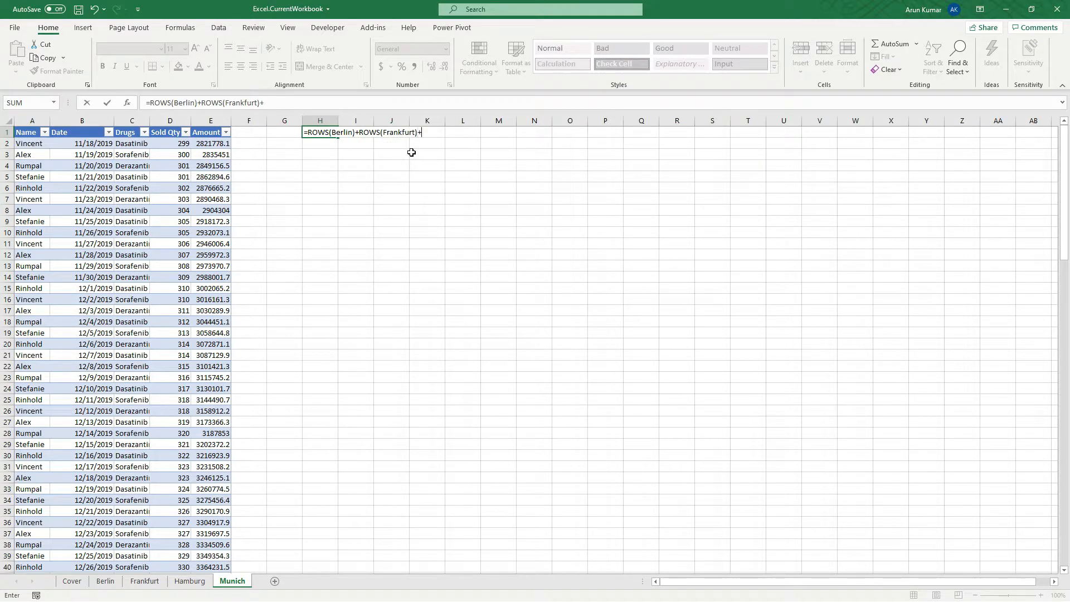
text(+rows)
key(Tab)
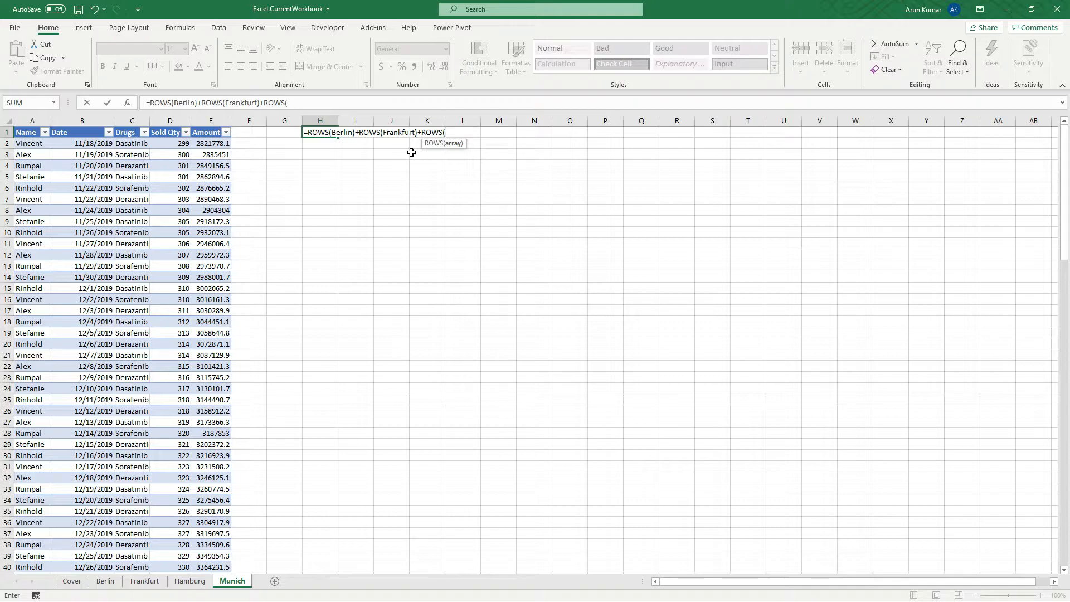
text(Hamb)
double_click(465, 154)
text()+Rows)
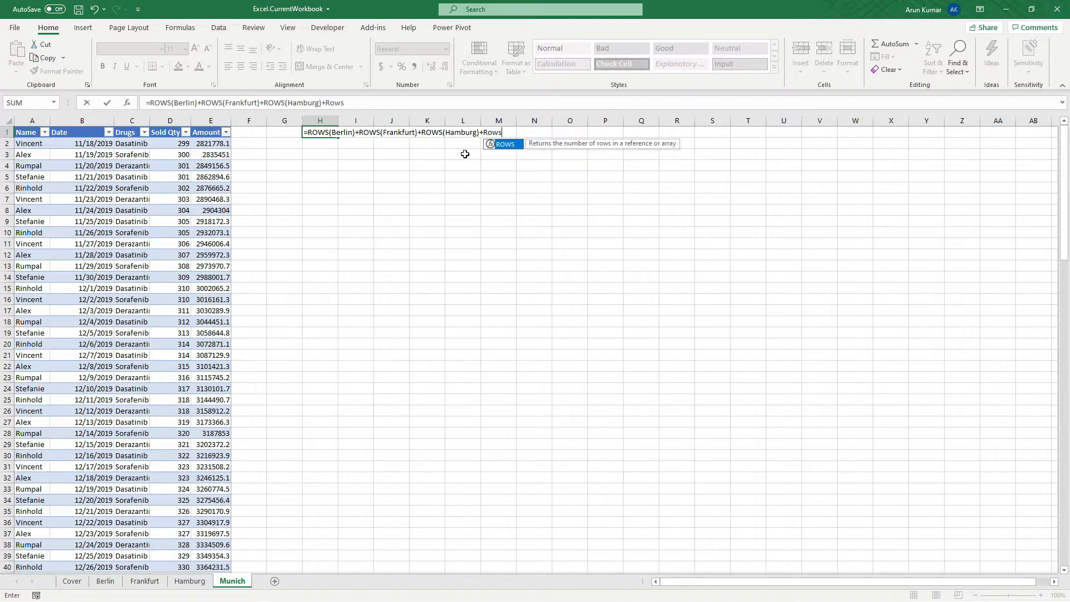
text((Munich)
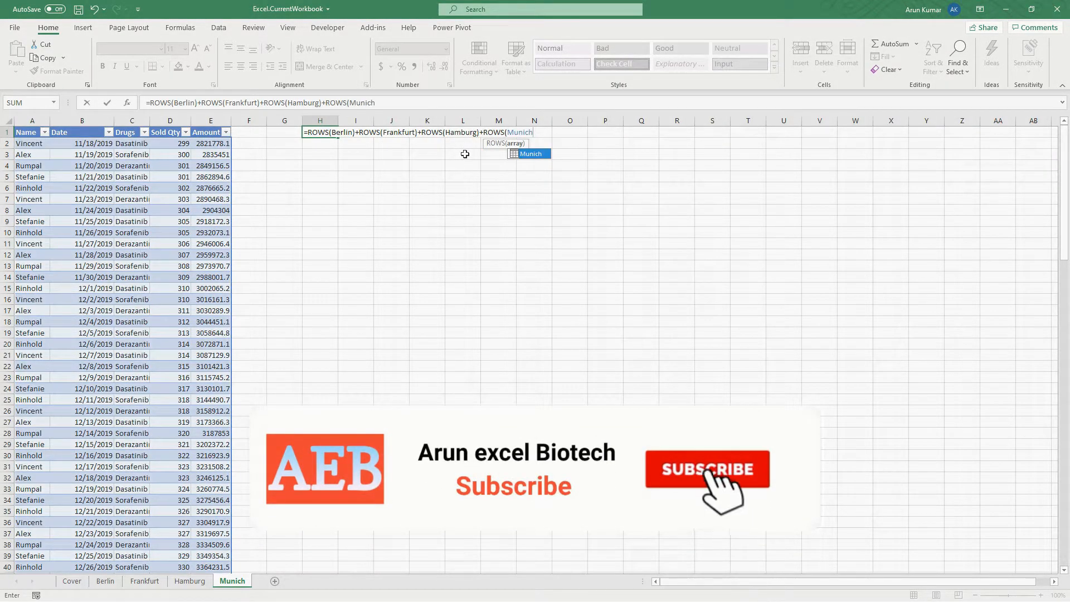
text())
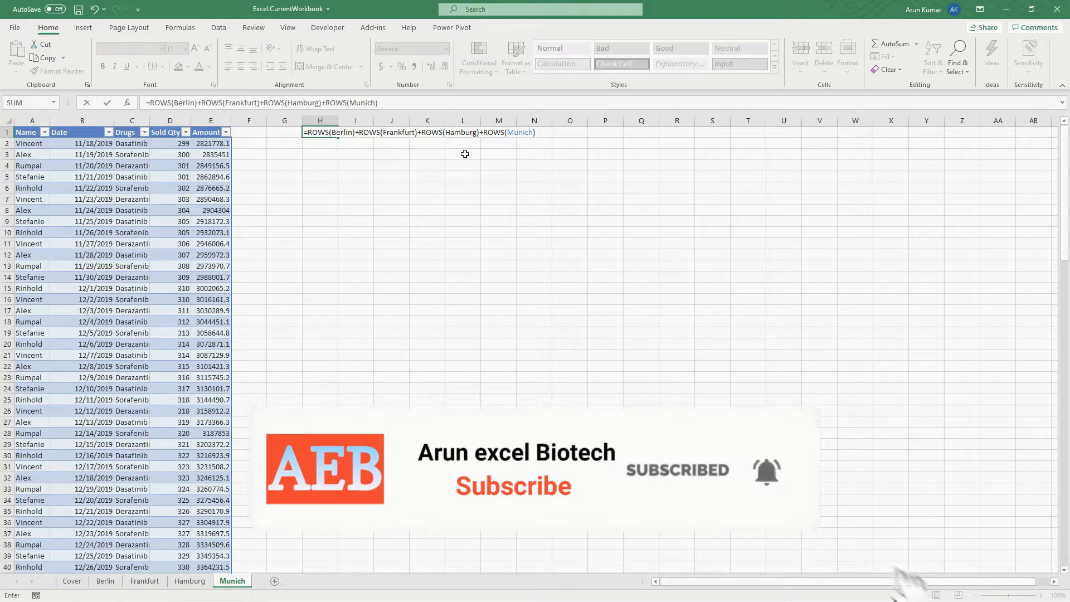
key(Return)
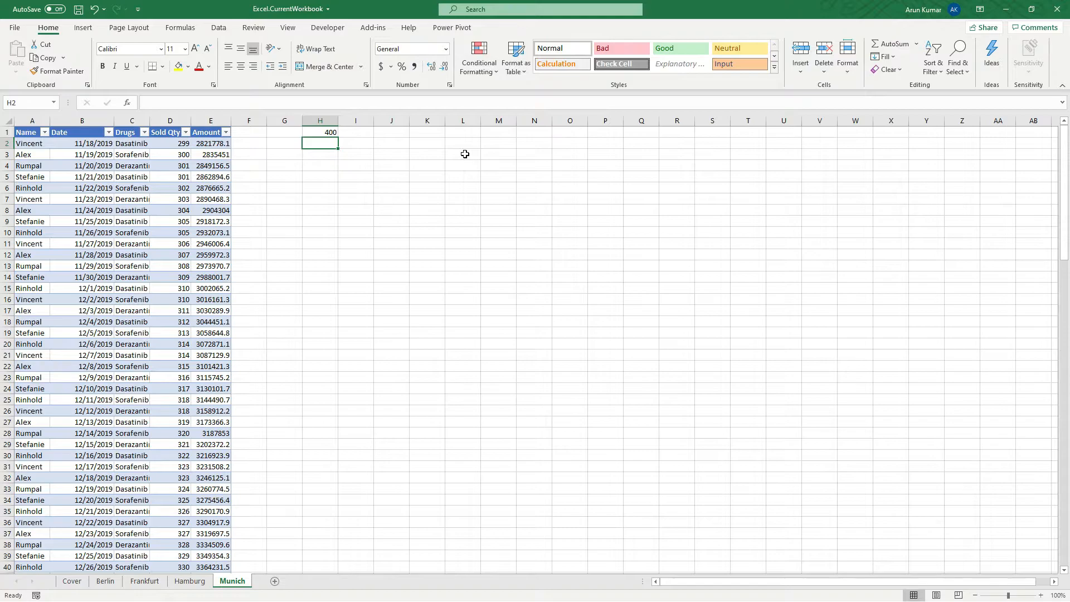
Add a new blank worksheet after the Munich sheet.
click(274, 580)
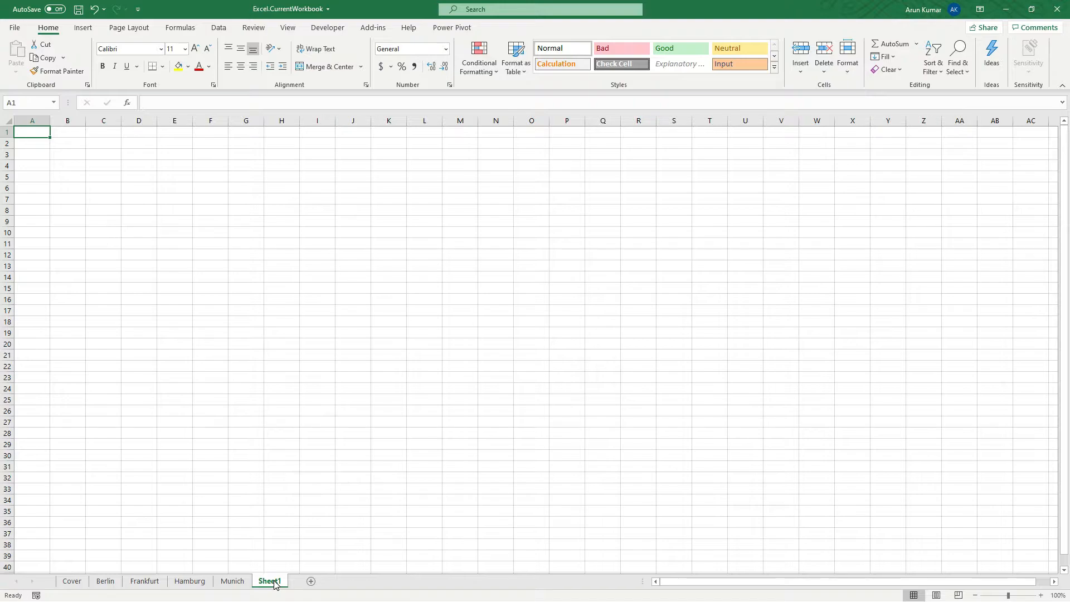
Create a new blank query in the Power Query Editor.
click(221, 29)
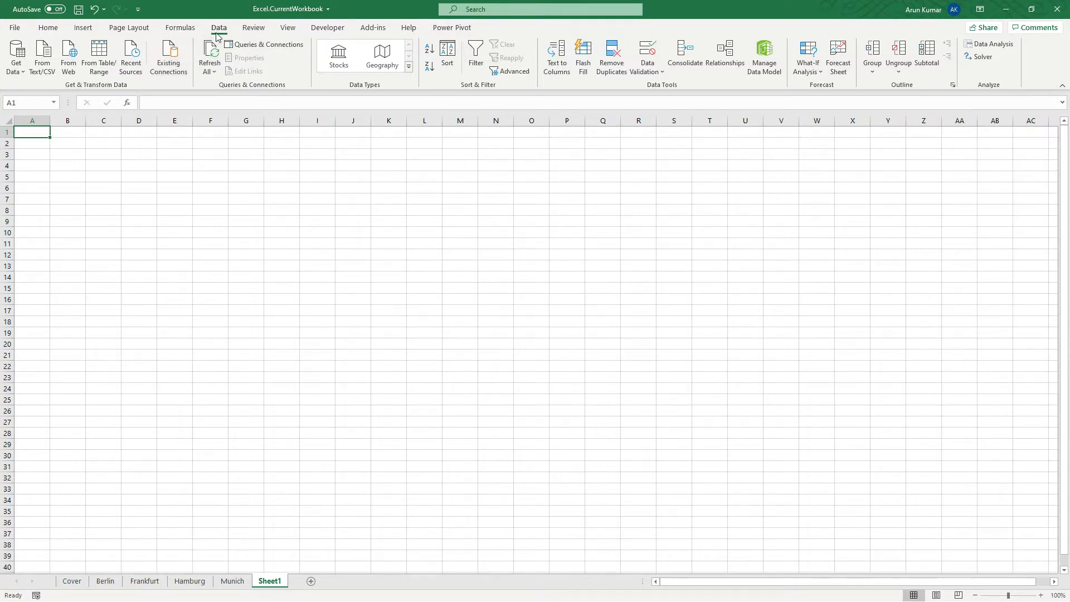
click(25, 72)
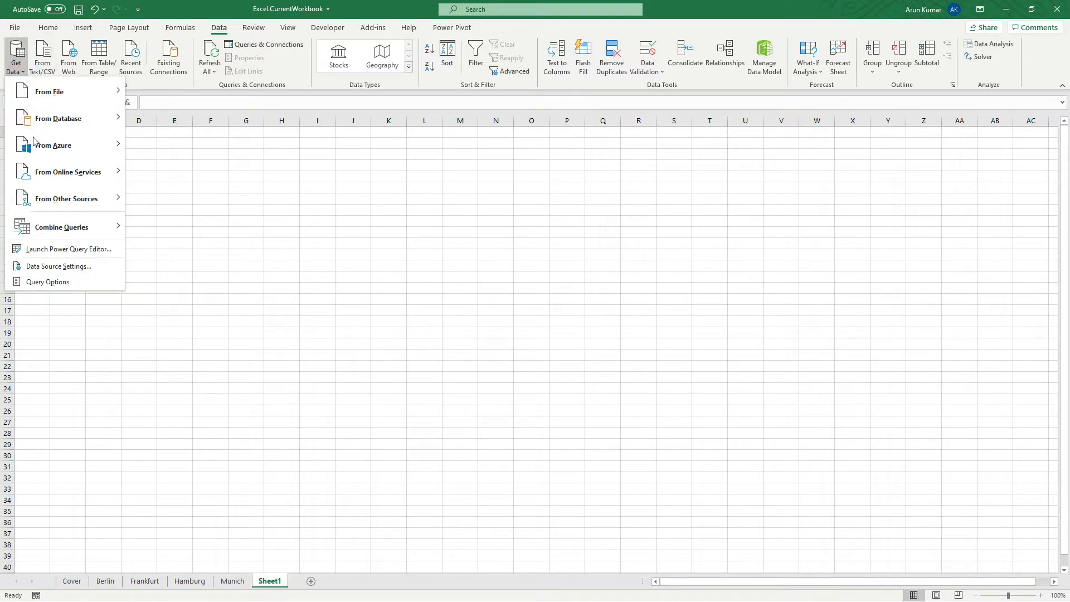
mouse_move(49, 199)
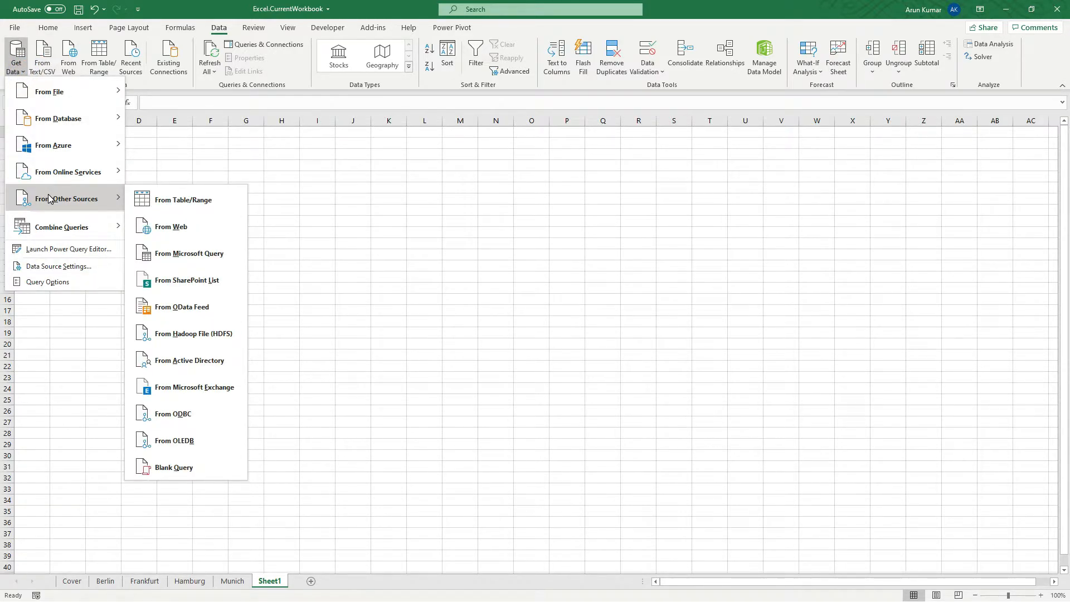
click(177, 471)
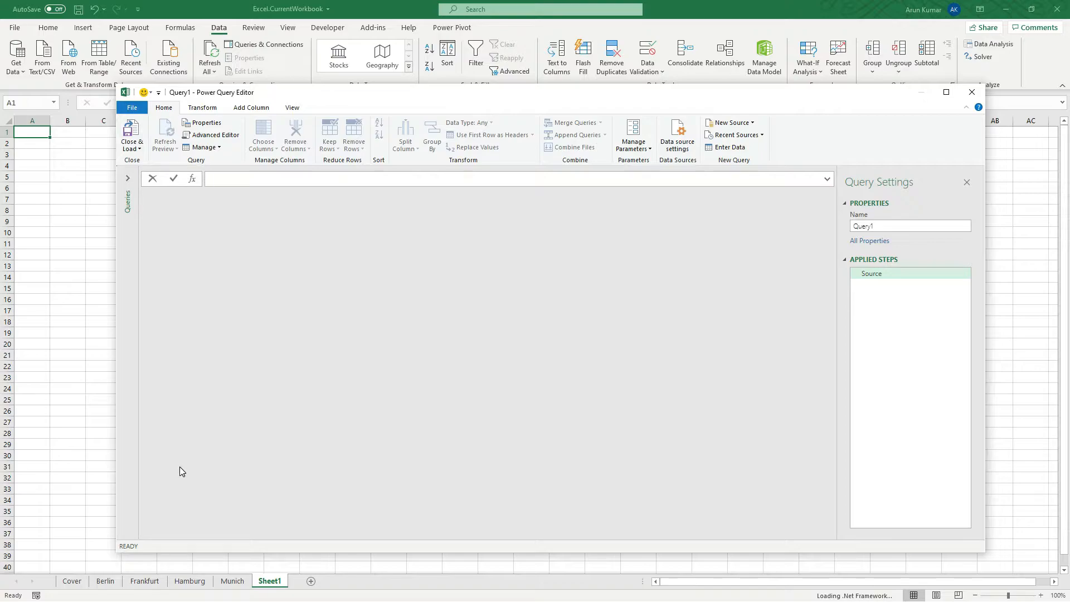
Start the Source step's formula with an equals sign and inspect the query's code in the Advanced Editor without changing it.
click(869, 274)
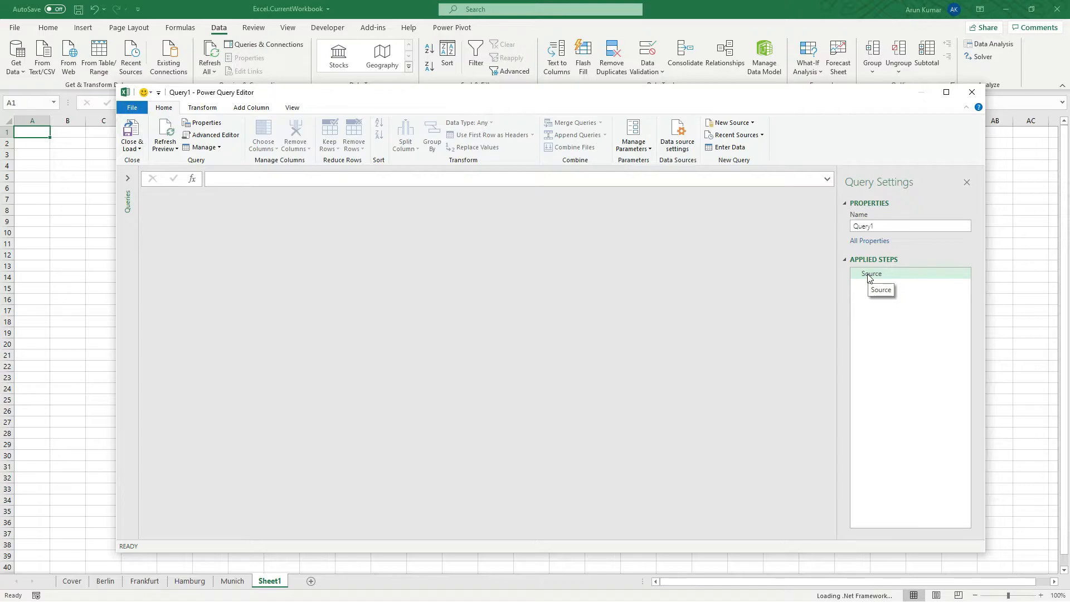
click(292, 179)
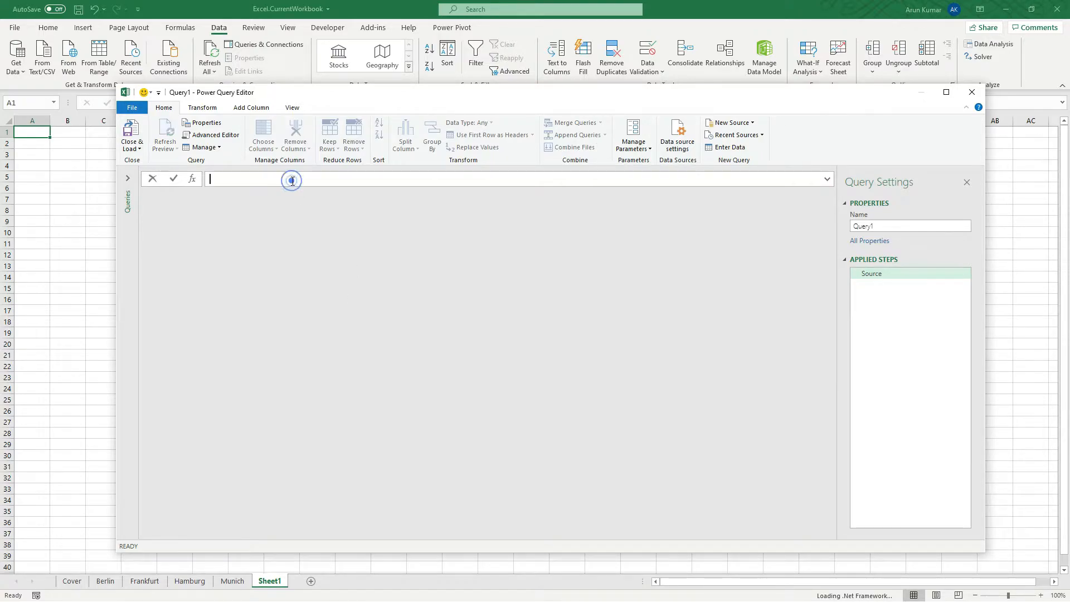
text(=)
click(212, 137)
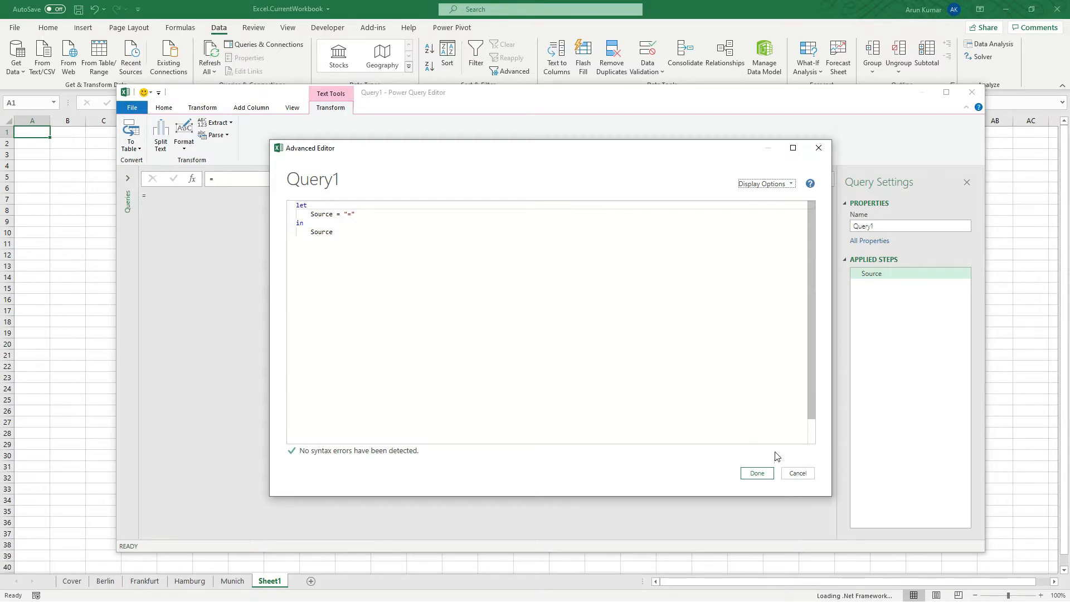
click(798, 473)
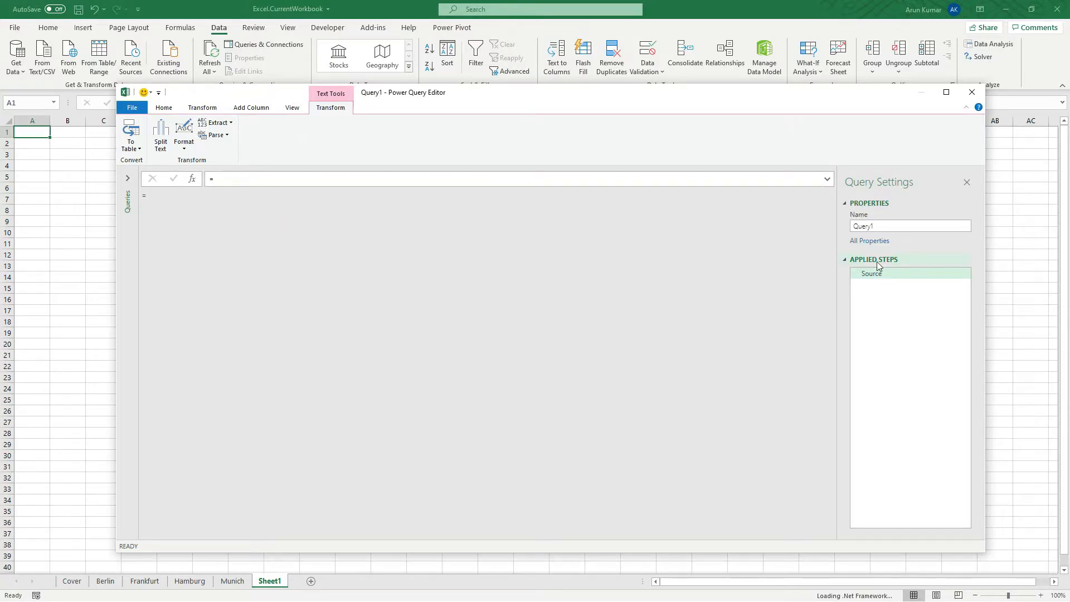
Rename the query as AllDataTables.
drag(880, 226, 842, 231)
text(AllDataTables)
key(Return)
Set the Source step's formula to =Excel.CurrentWorkbook() to list all tables in the workbook.
click(396, 178)
text(Excel)
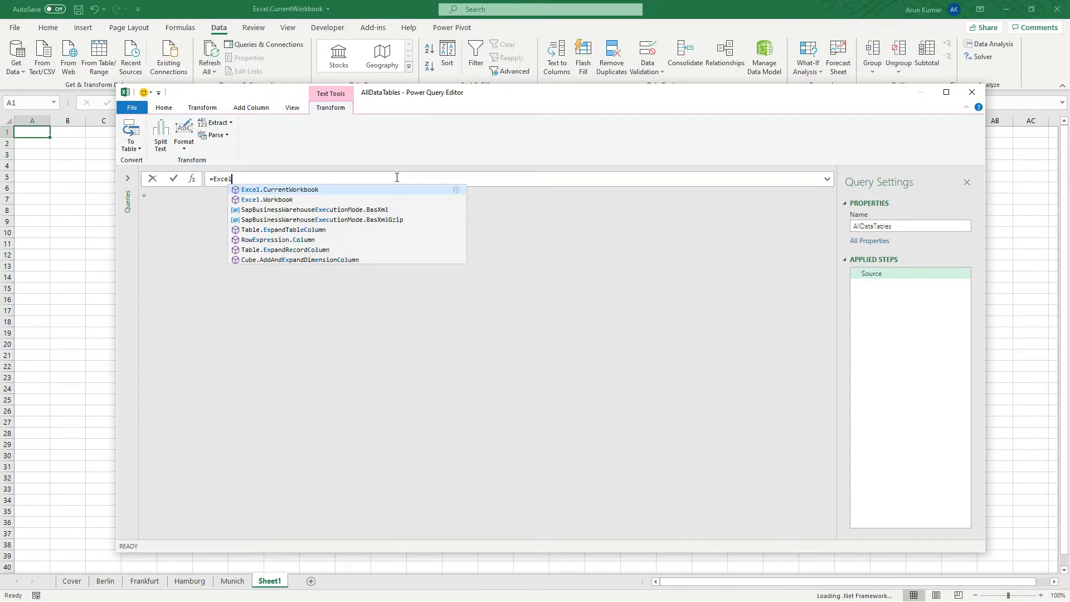
text(.Current)
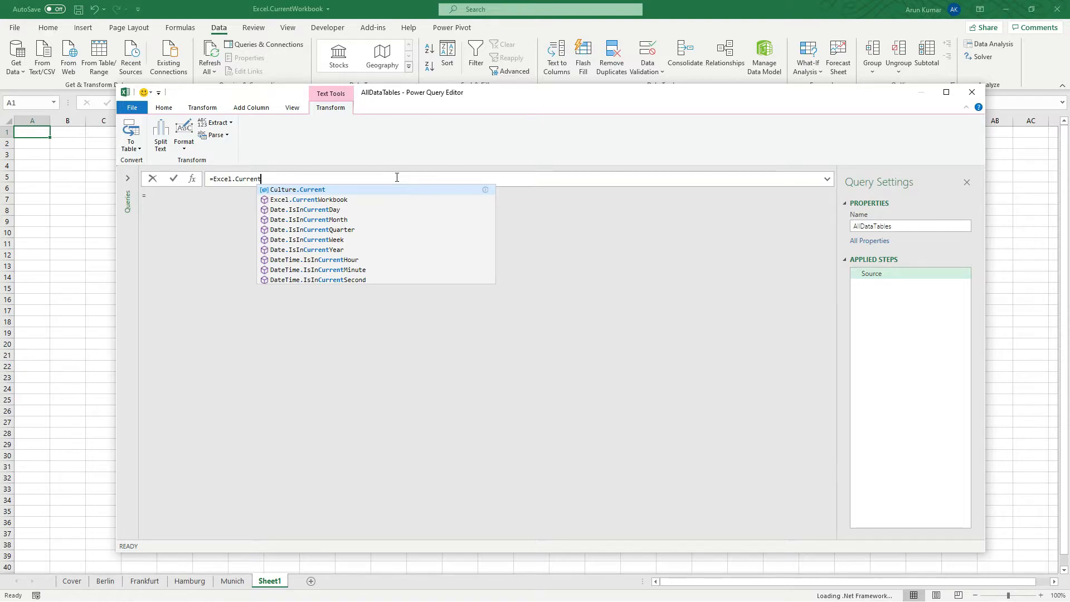
text(W)
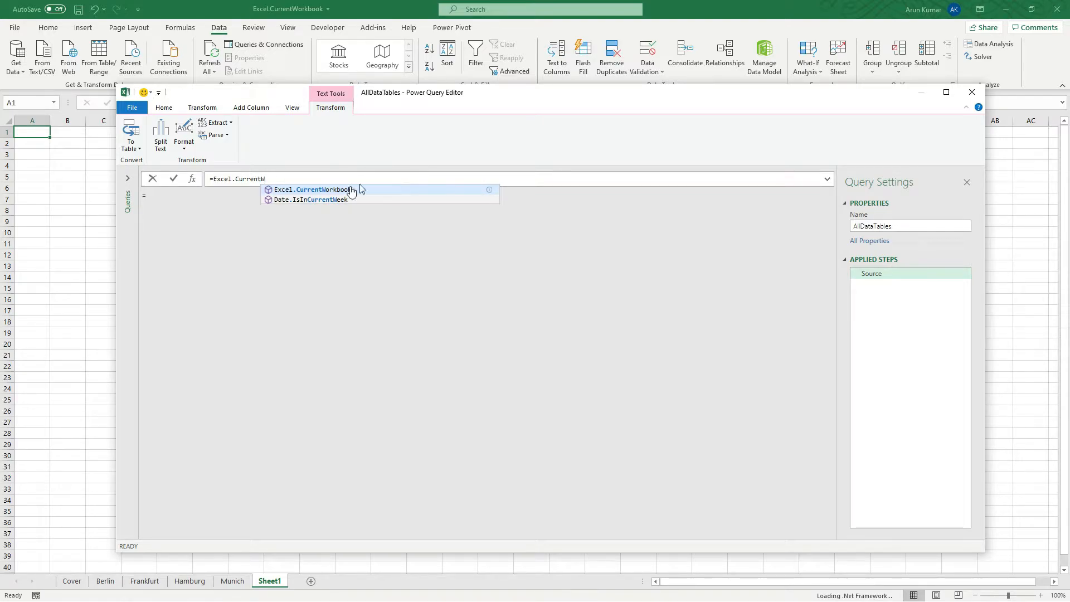
click(308, 190)
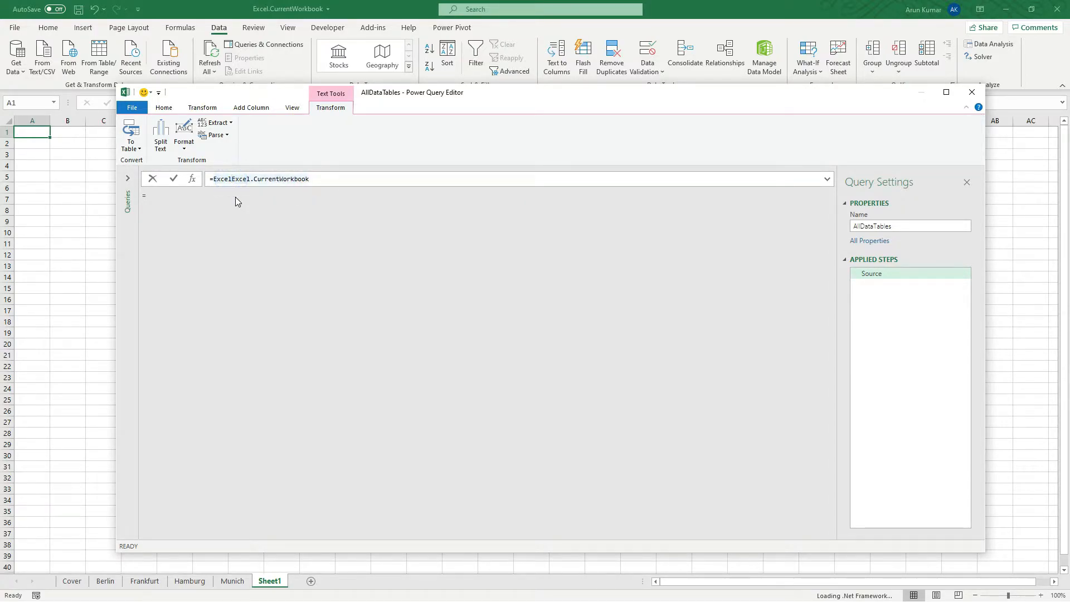
key(BackSpace)
key(BackSpace)
key(BackSpace)
key(BackSpace)
key(BackSpace)
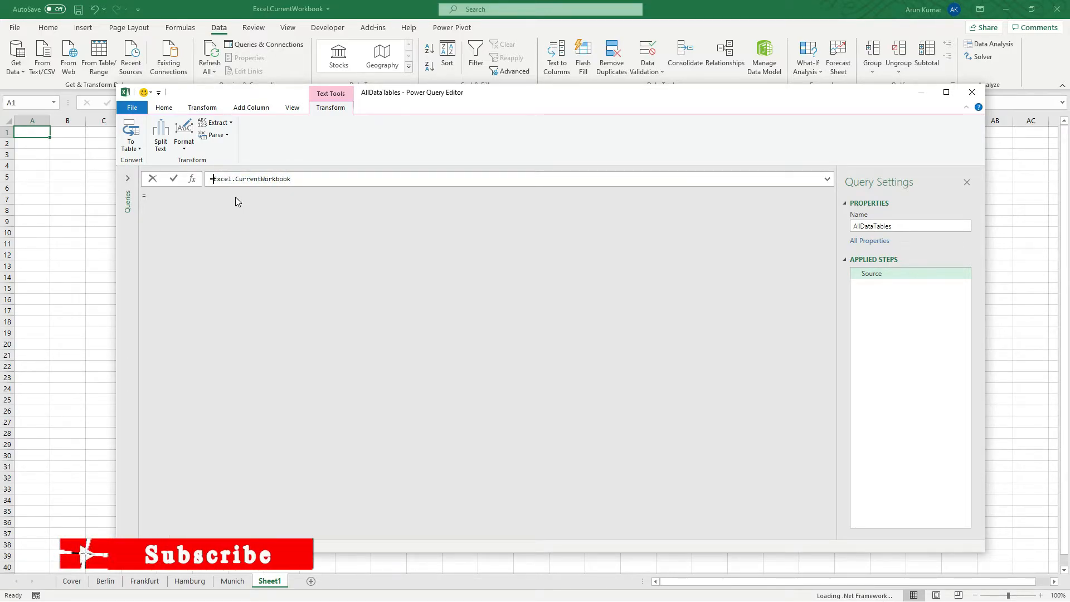
click(311, 176)
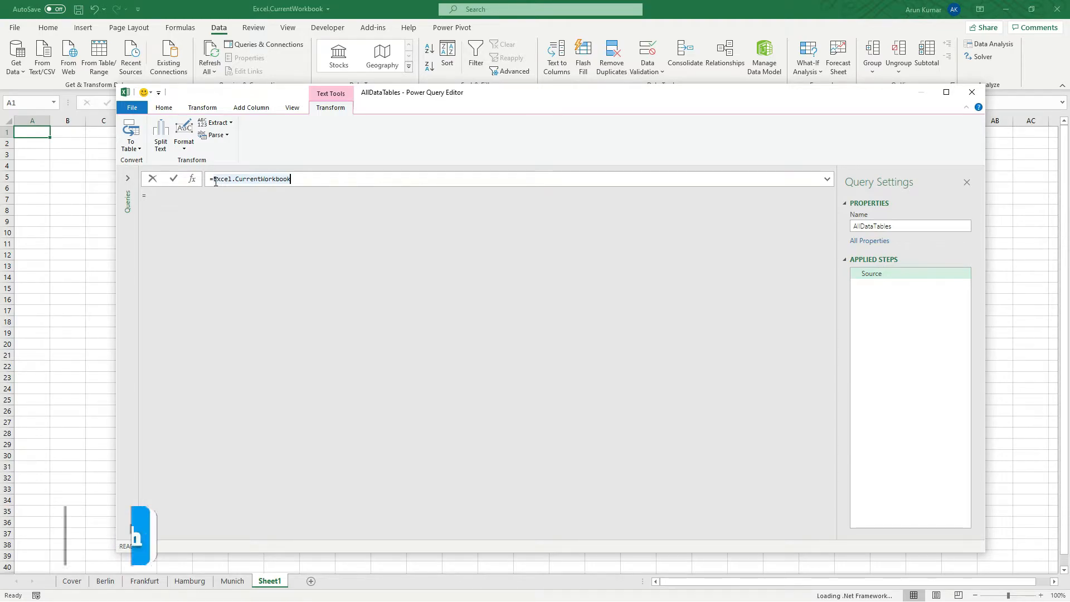
mouse_move(238, 185)
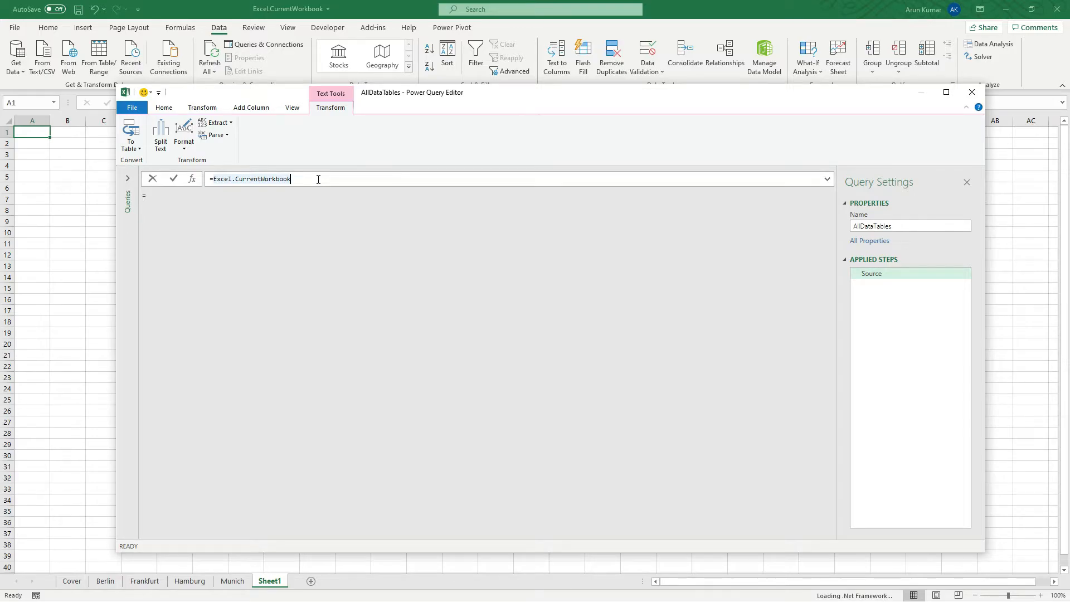
text(())
key(Return)
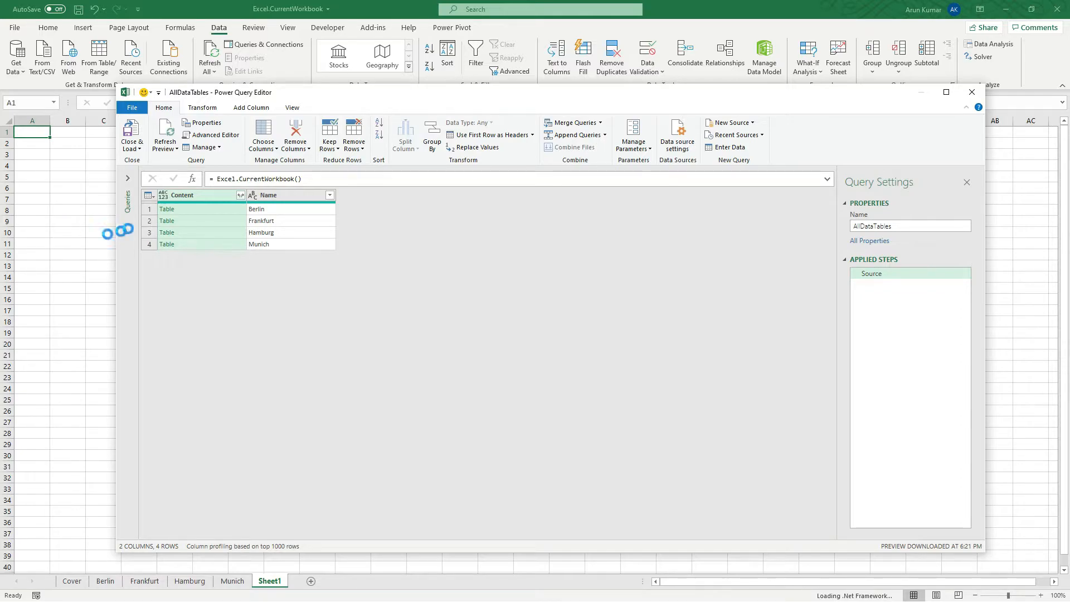
Preview the table contents behind the Berlin, Frankfurt, Hamburg and Munich rows in the Content column.
click(240, 208)
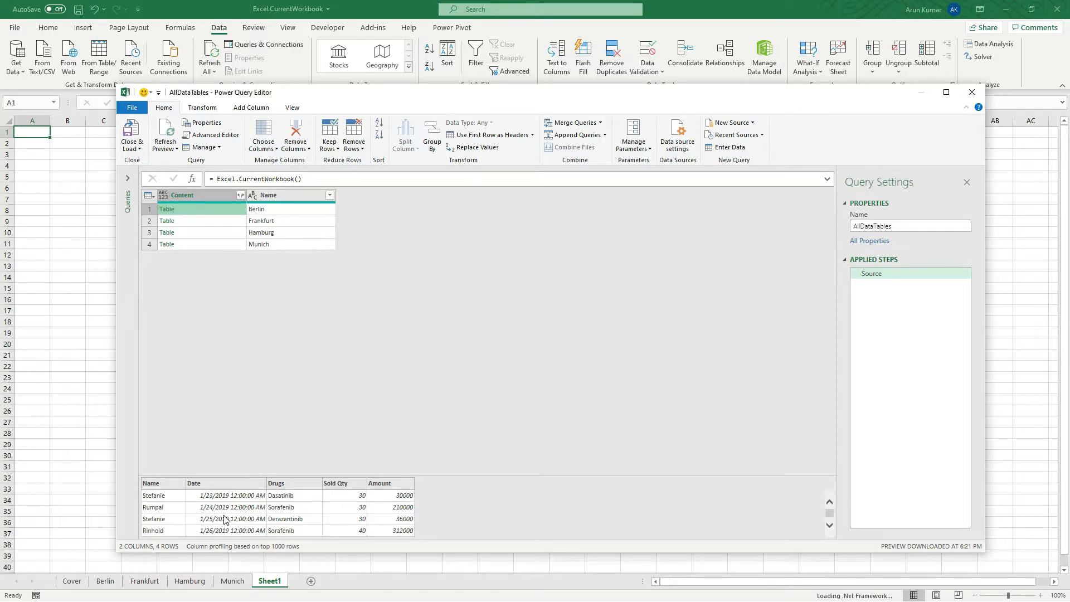
click(242, 221)
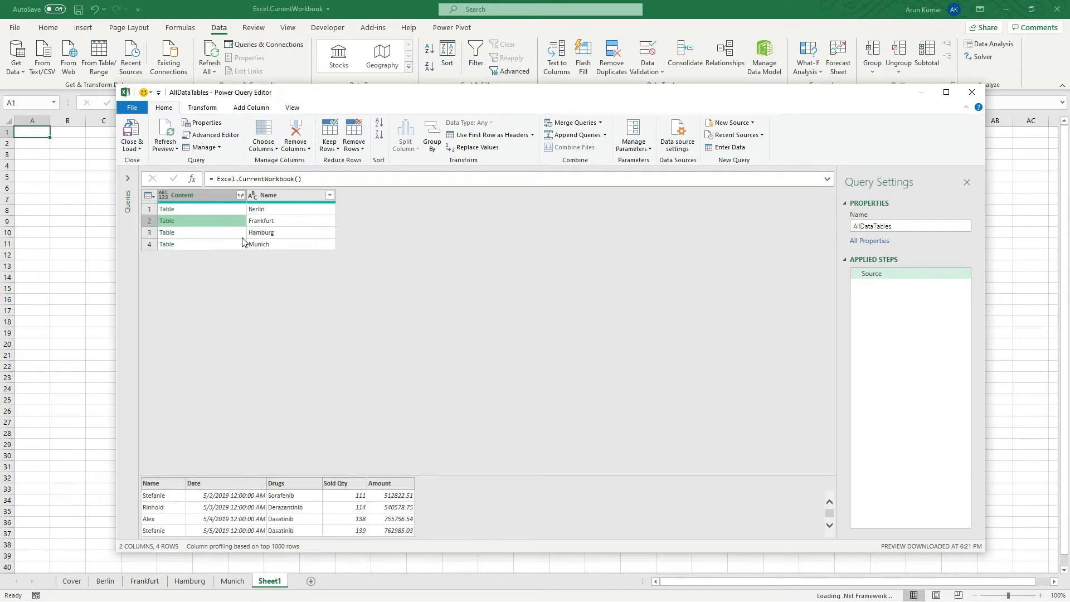
click(231, 232)
click(233, 243)
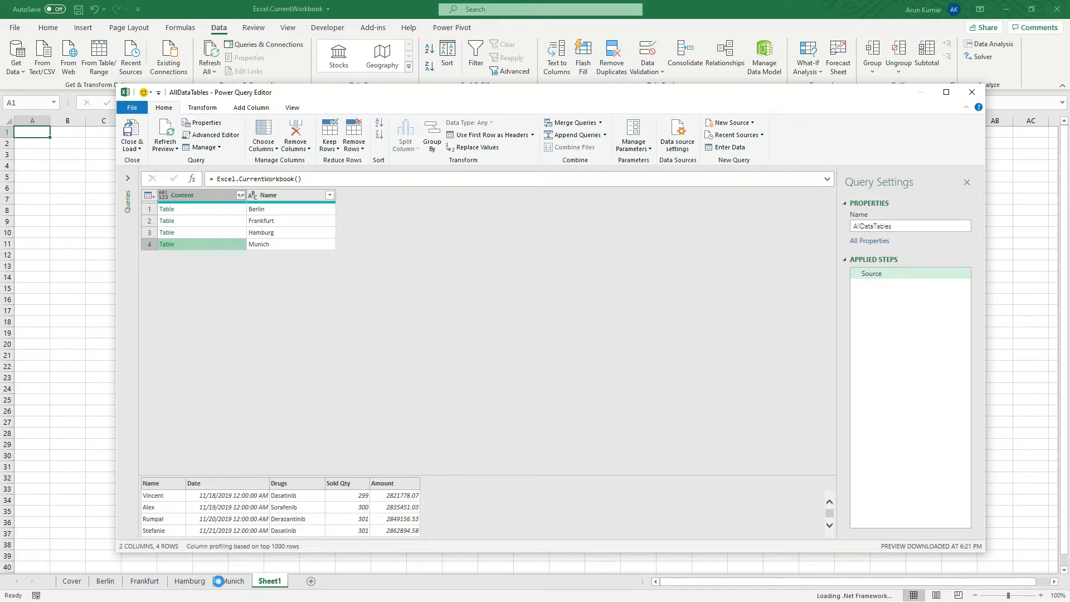
Rename the Name column as CityName.
double_click(280, 195)
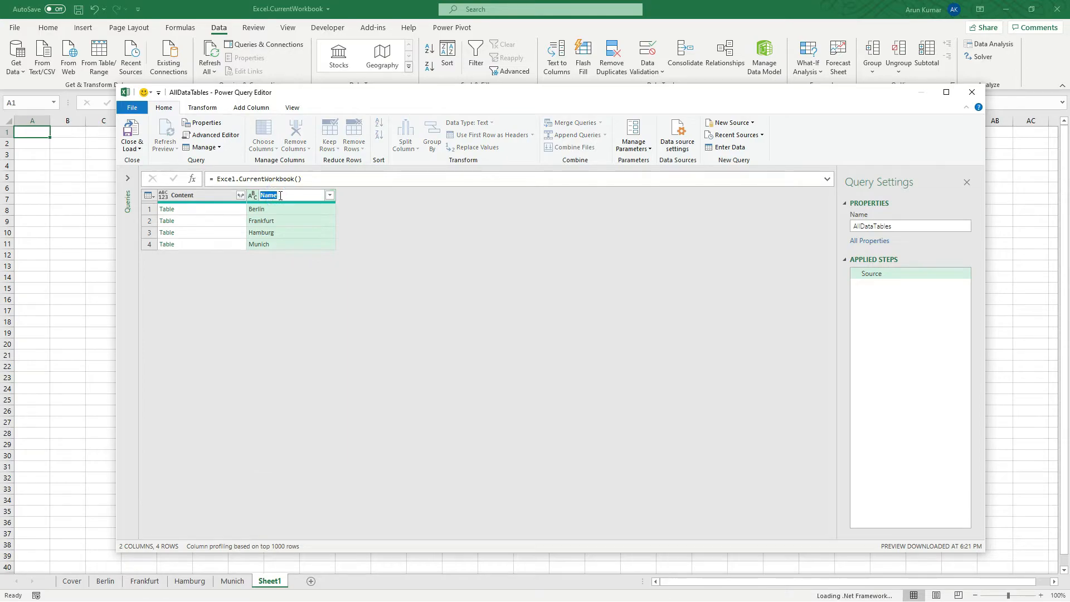
text(CityName)
key(Return)
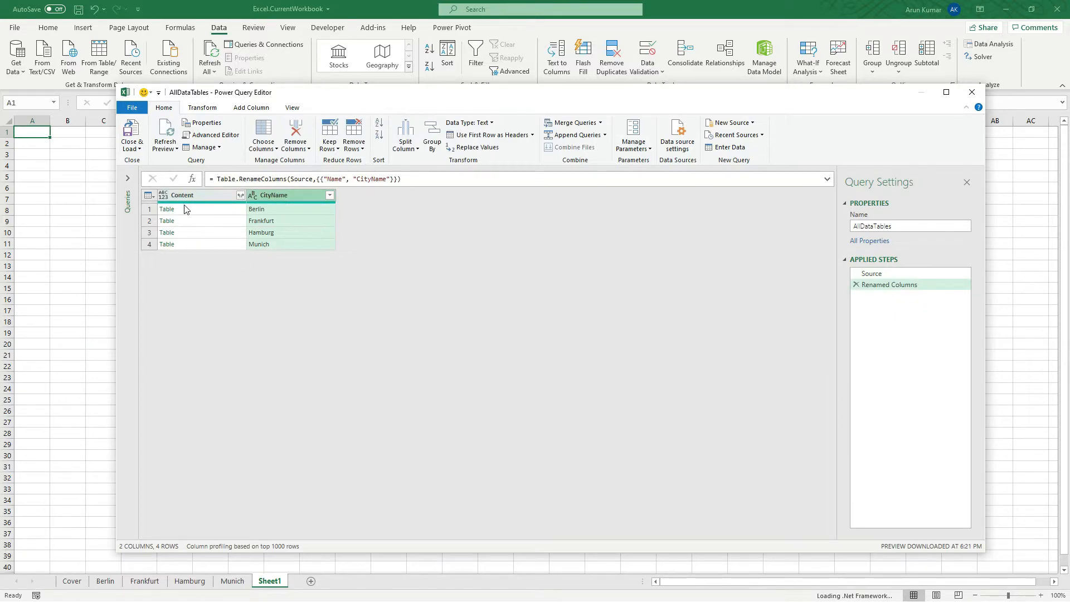
Expand the Content column into all of its columns without using the original column name as prefix.
click(241, 195)
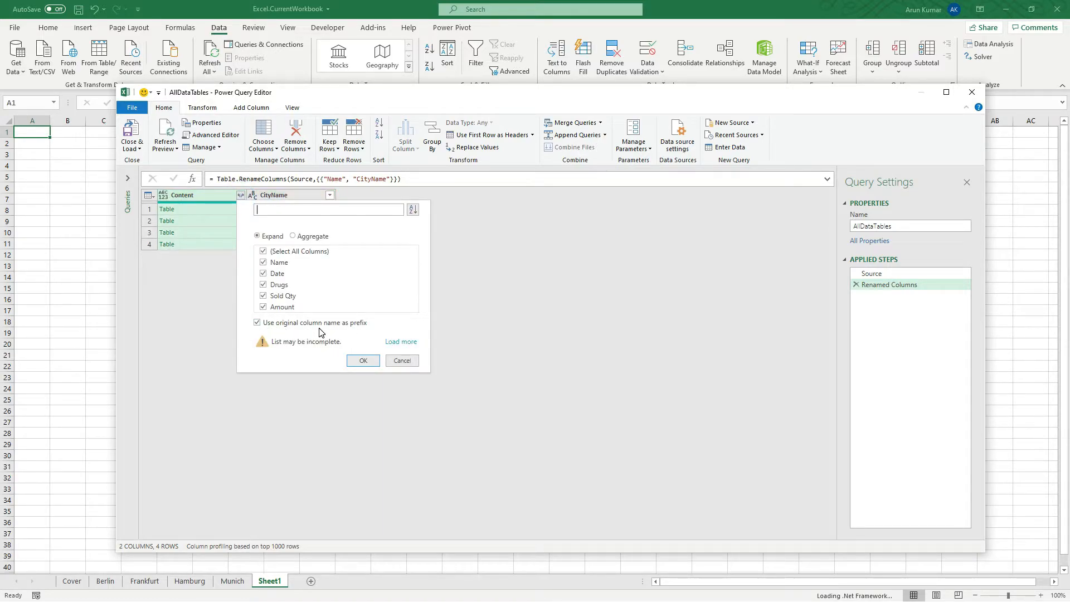
click(257, 323)
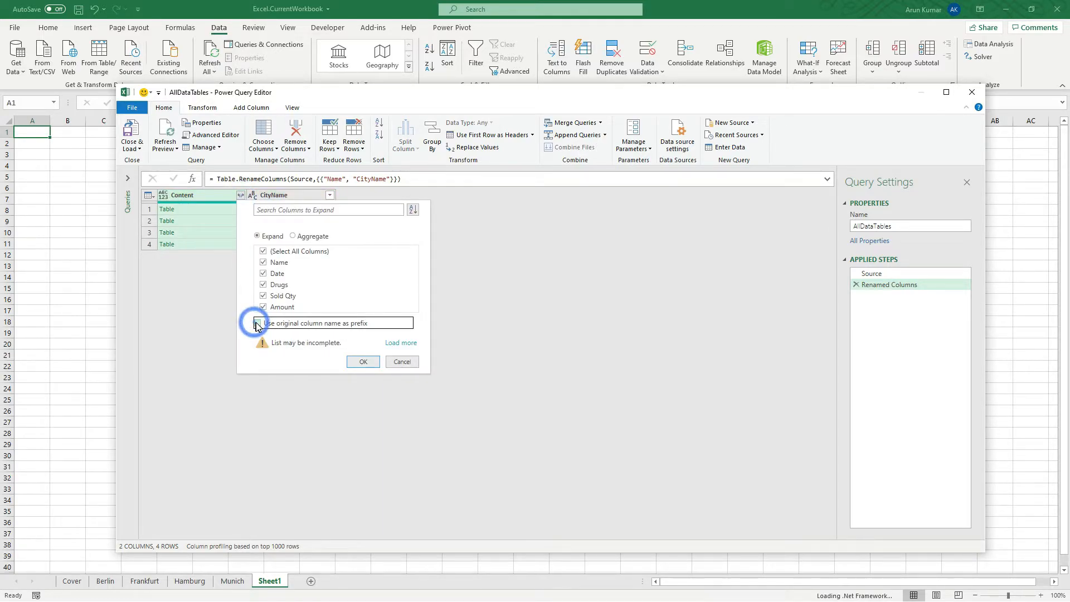
click(362, 362)
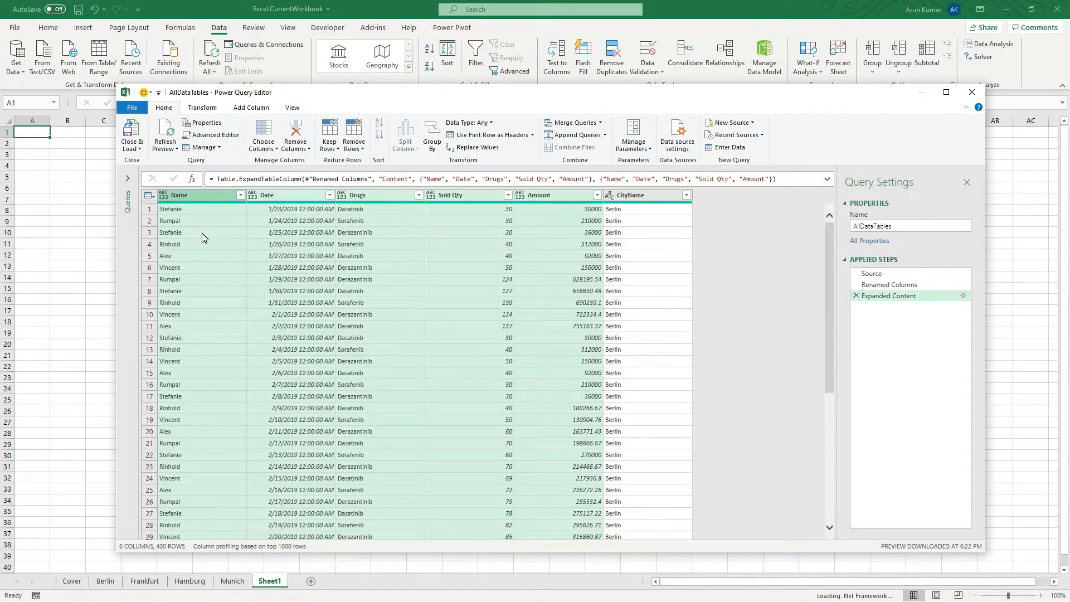
Set the data types of the Name column to Text, the Date column to Date and the Drugs column to Text.
click(163, 195)
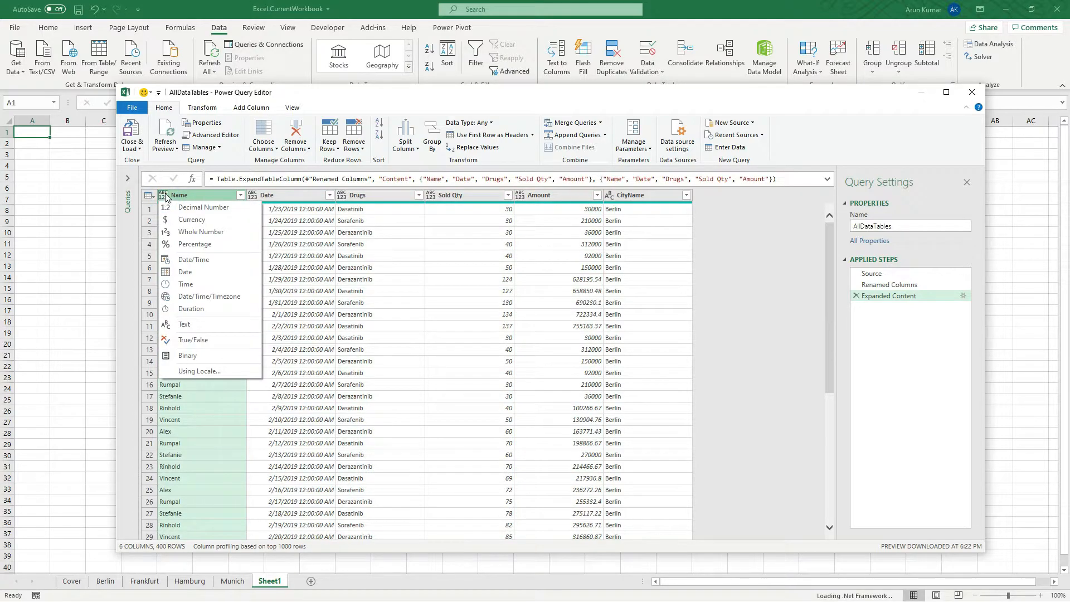
click(196, 327)
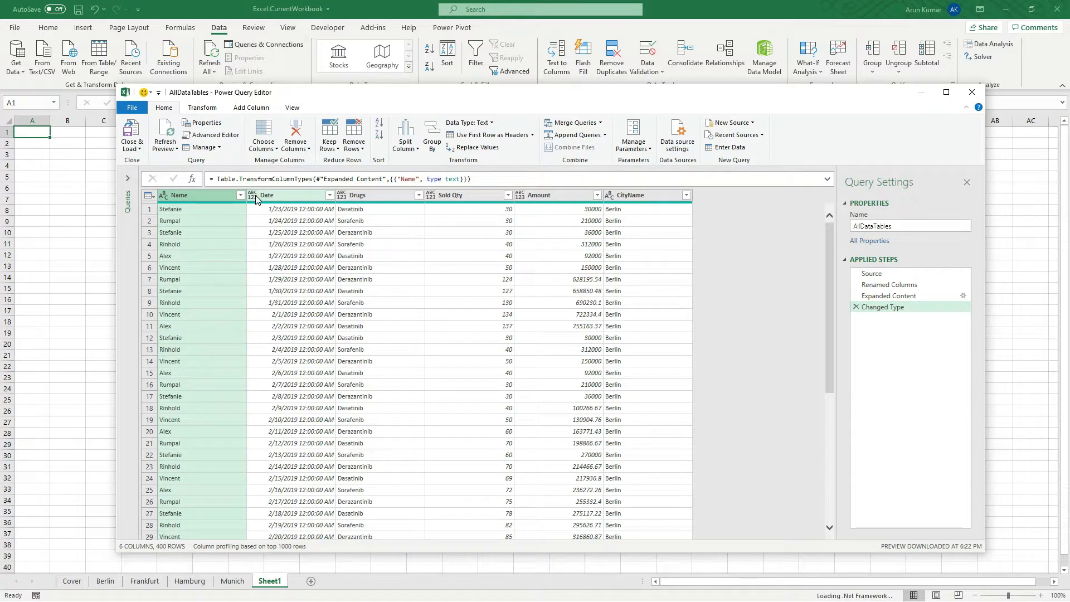
click(256, 199)
click(277, 278)
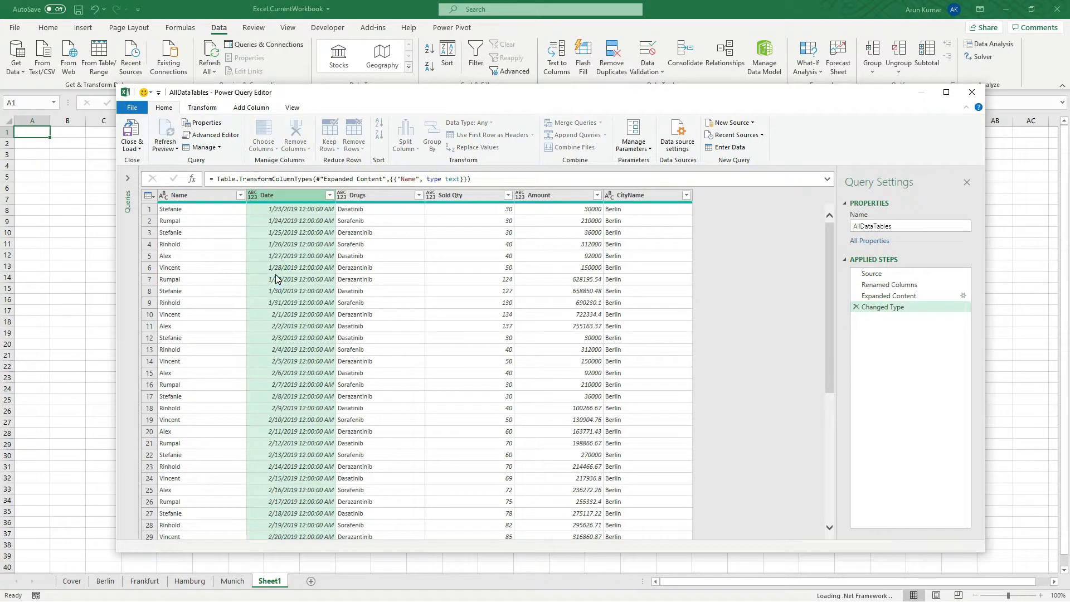
click(342, 196)
click(370, 325)
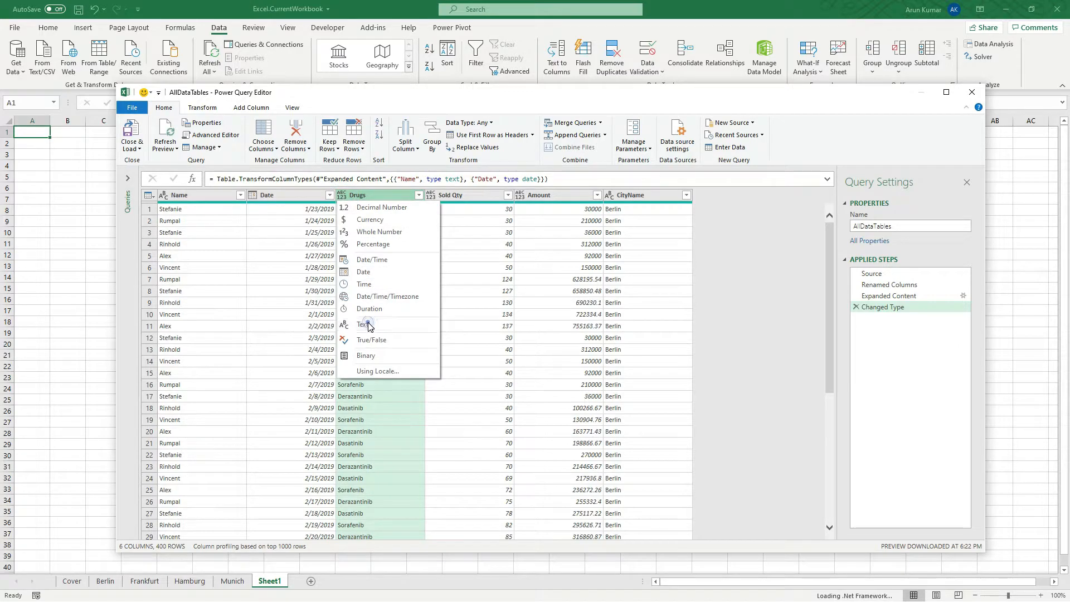
Set the data types of the Sold Qty column to Whole Number, the Amount column to Currency and the CityName column to Text.
click(430, 196)
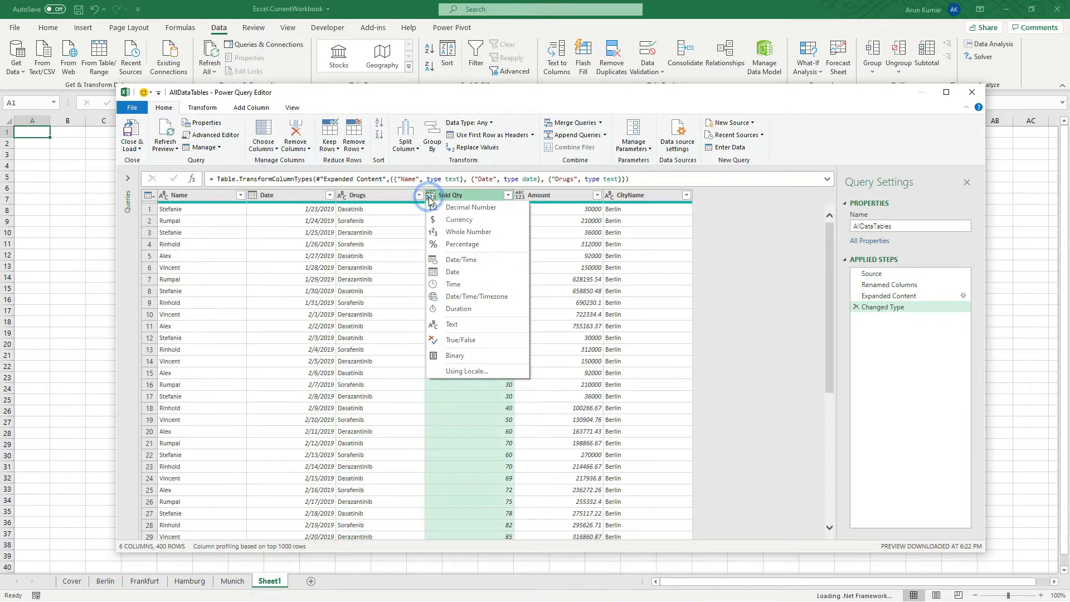
click(455, 232)
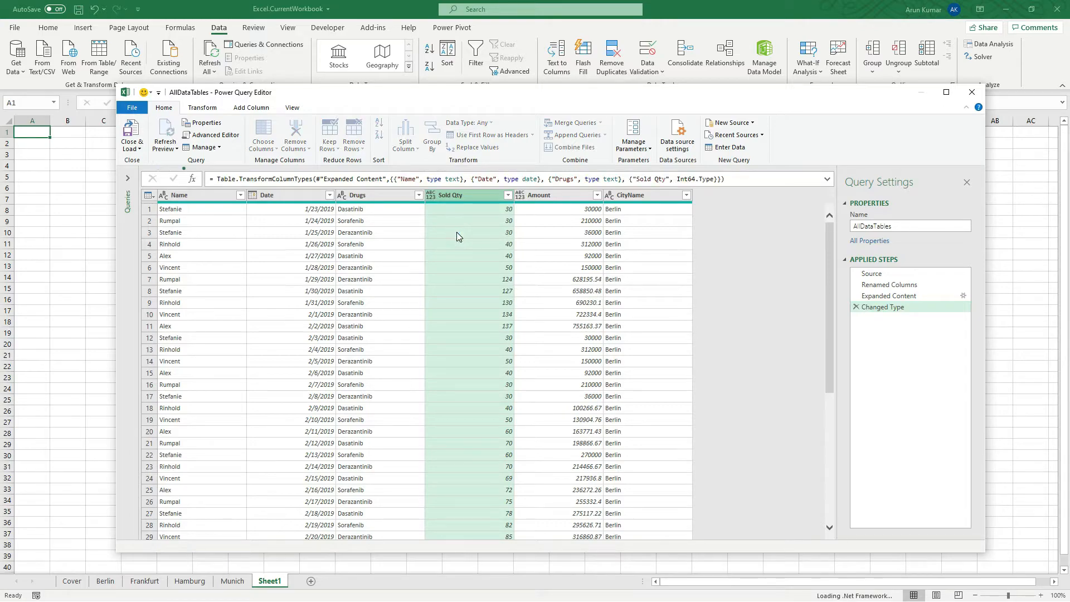
click(521, 196)
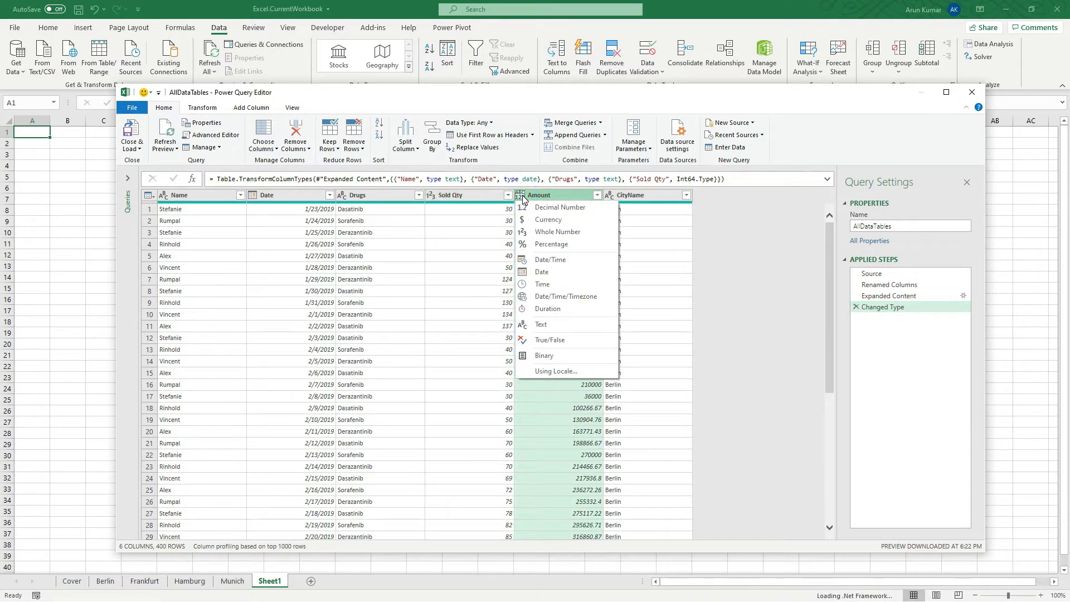
click(555, 221)
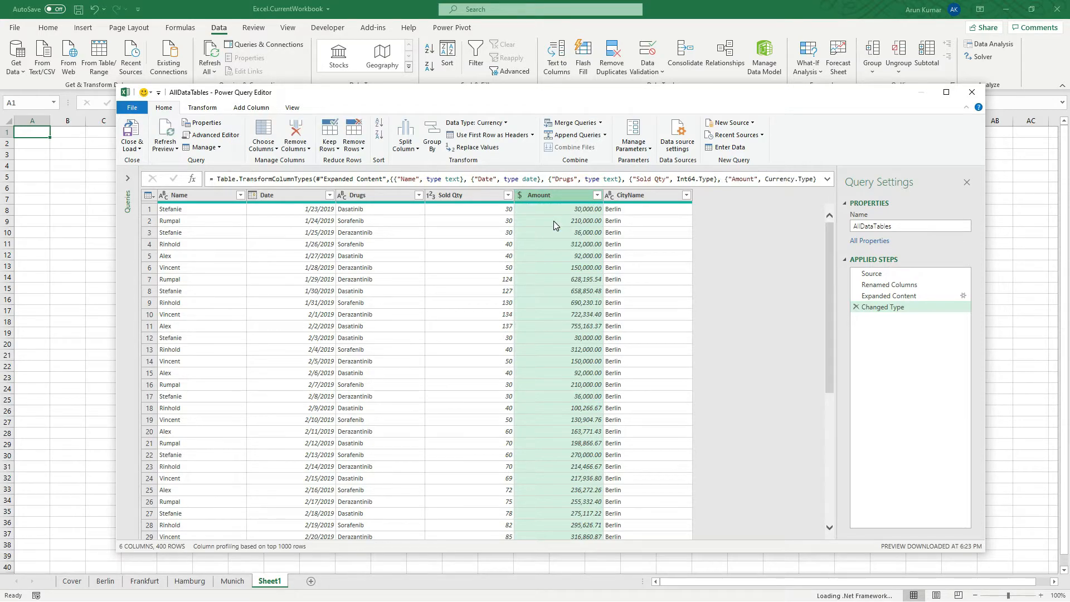
click(609, 195)
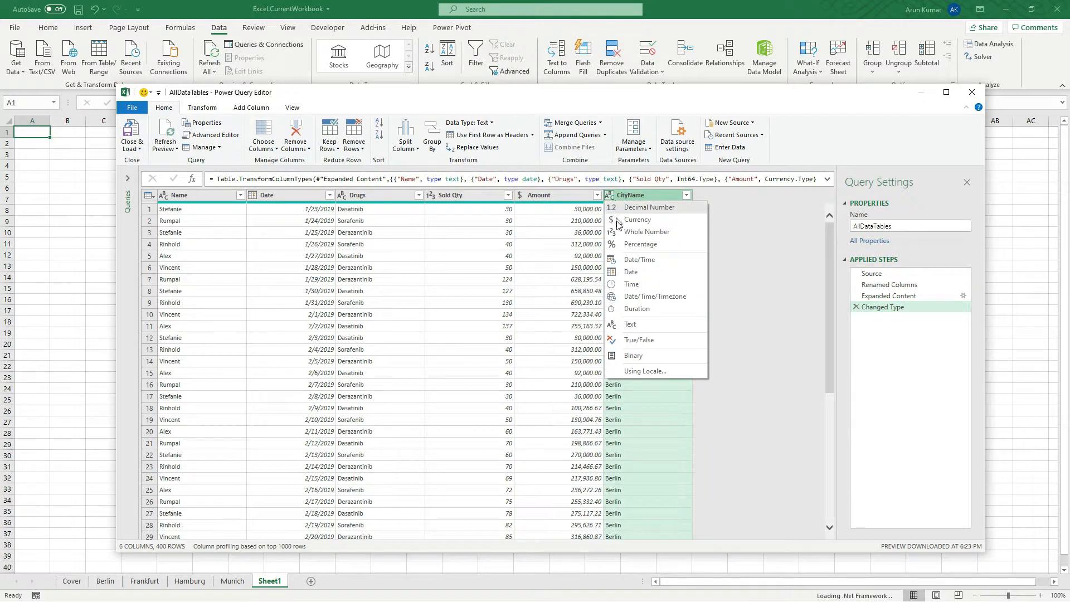
click(630, 324)
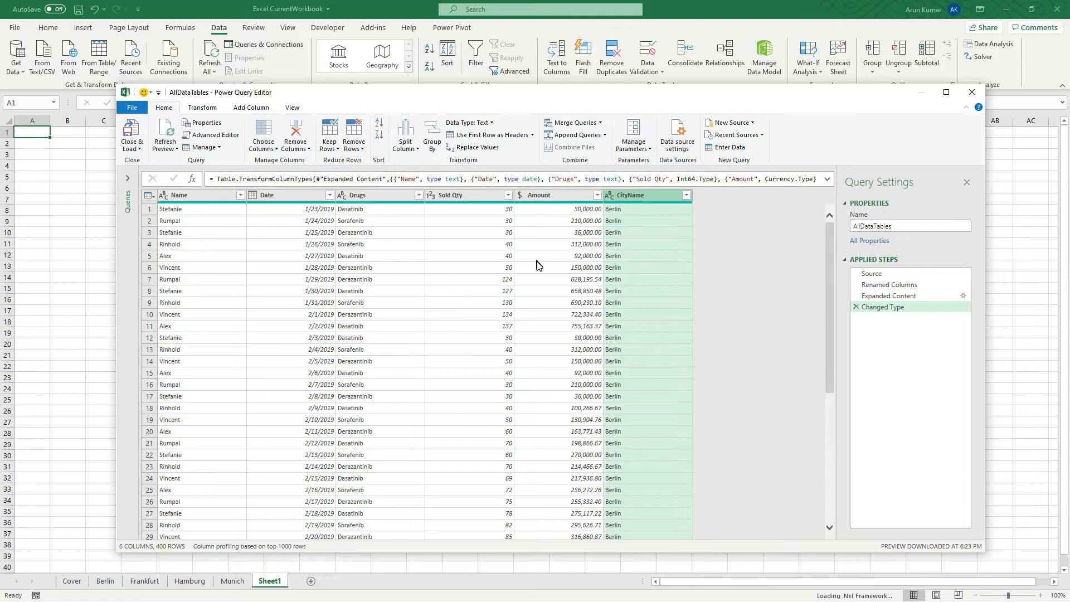
Round the Amount column to 0 decimal places.
right_click(558, 198)
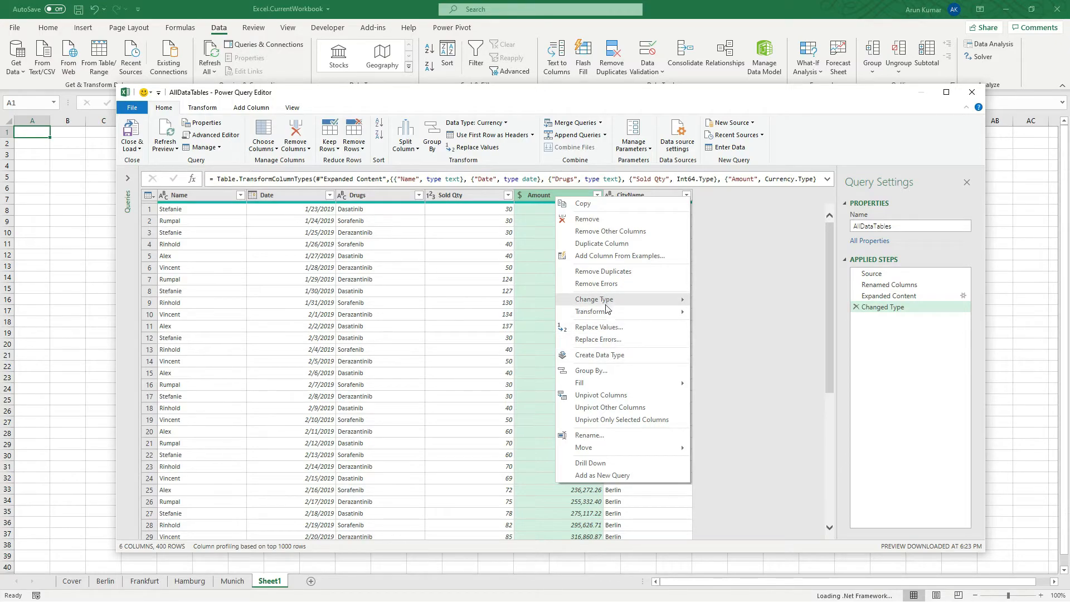
mouse_move(630, 315)
mouse_move(709, 317)
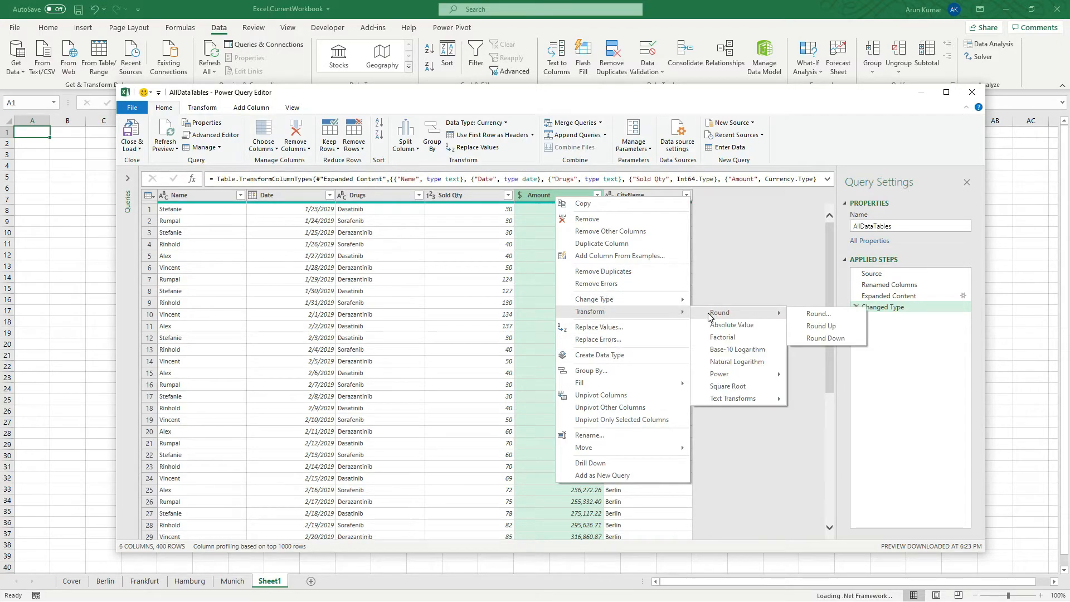
click(819, 315)
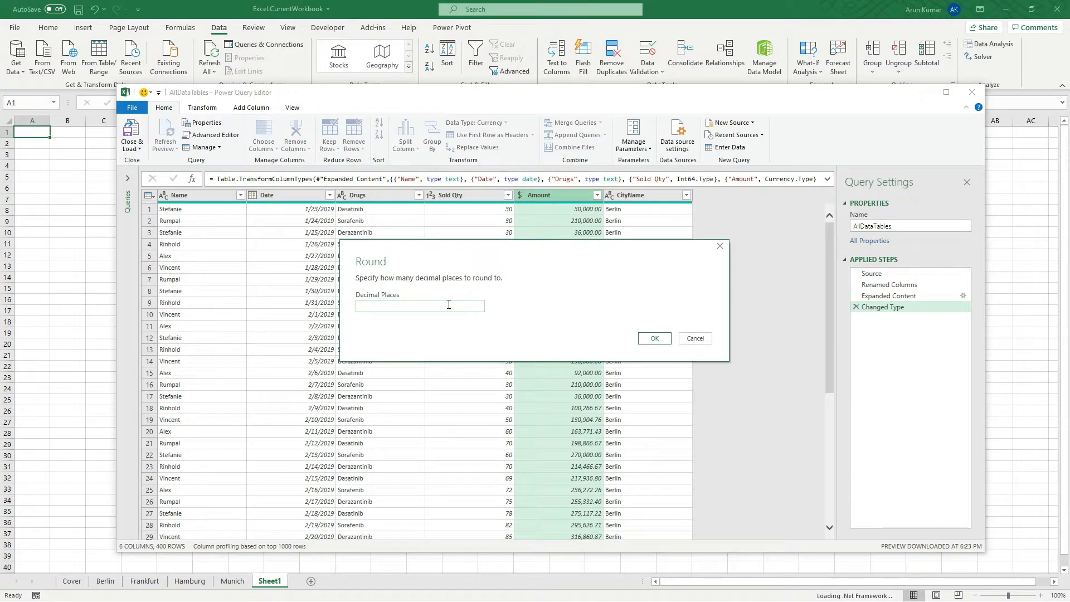
text(0)
click(652, 338)
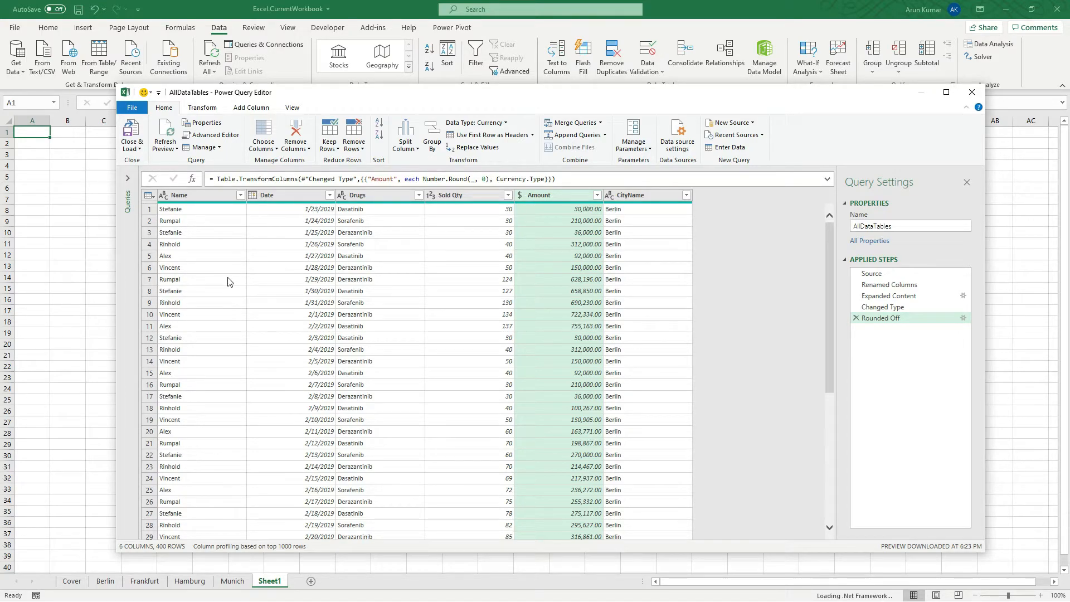
Rename the Name column as Salesrep.
double_click(187, 196)
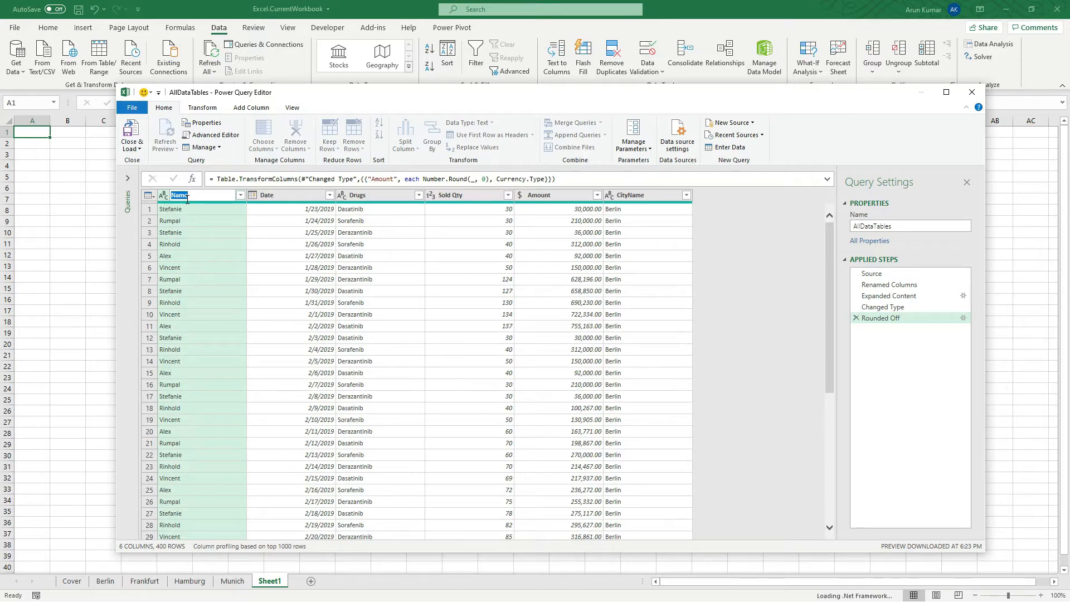
text(Salesrep)
key(Return)
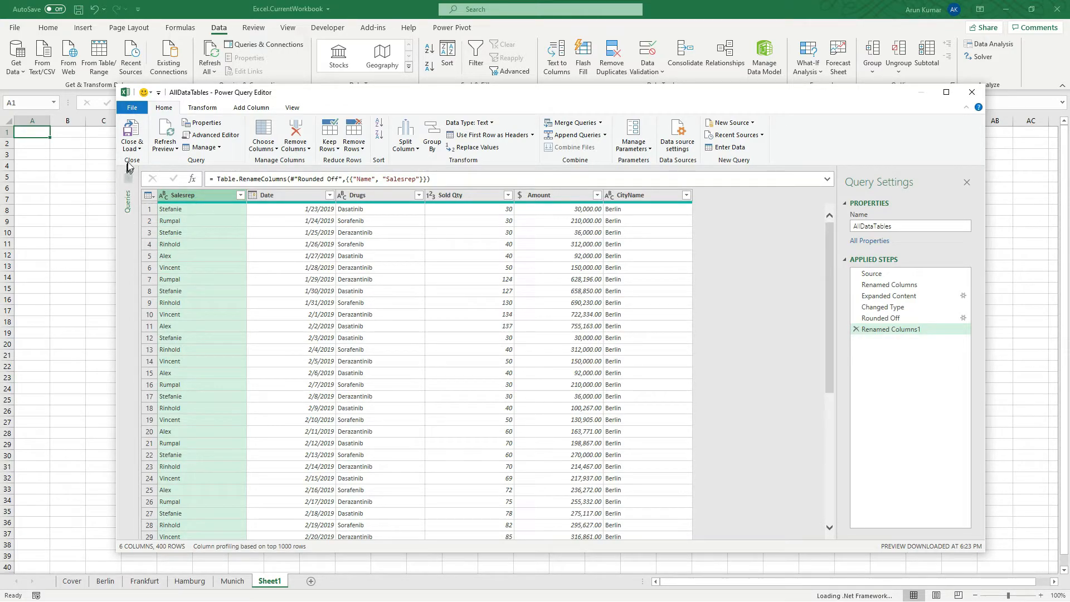
Close the query editor and load the query as a table into the existing worksheet at cell A1.
click(137, 148)
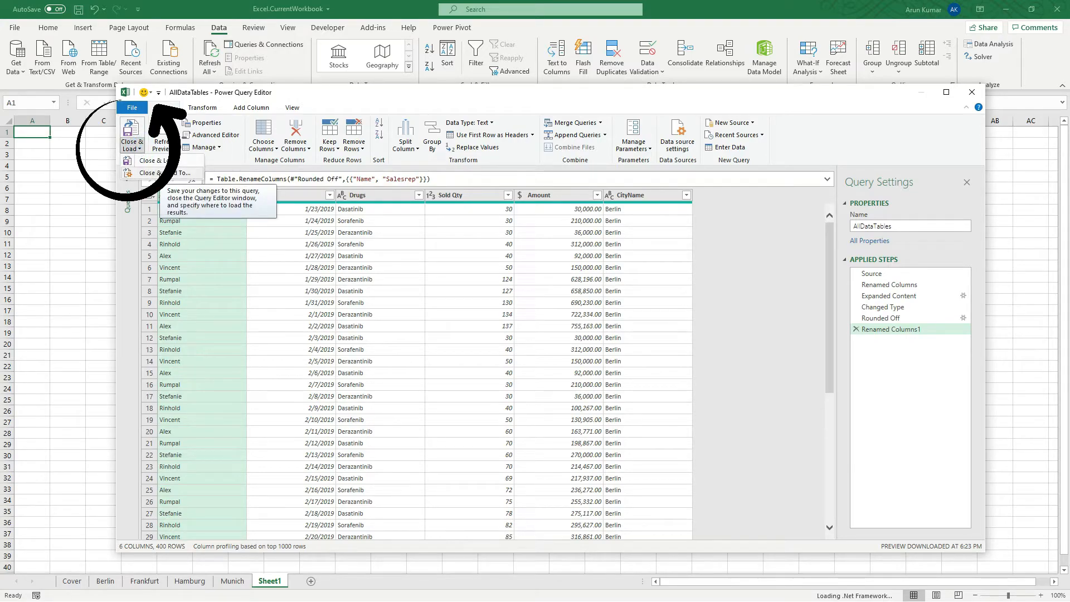
click(162, 173)
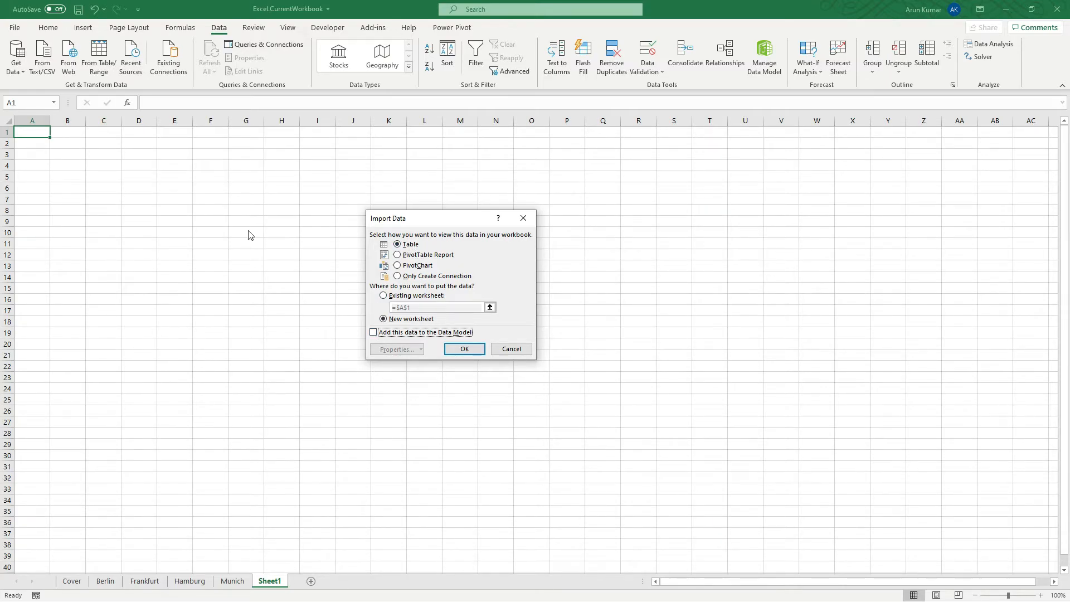
click(385, 296)
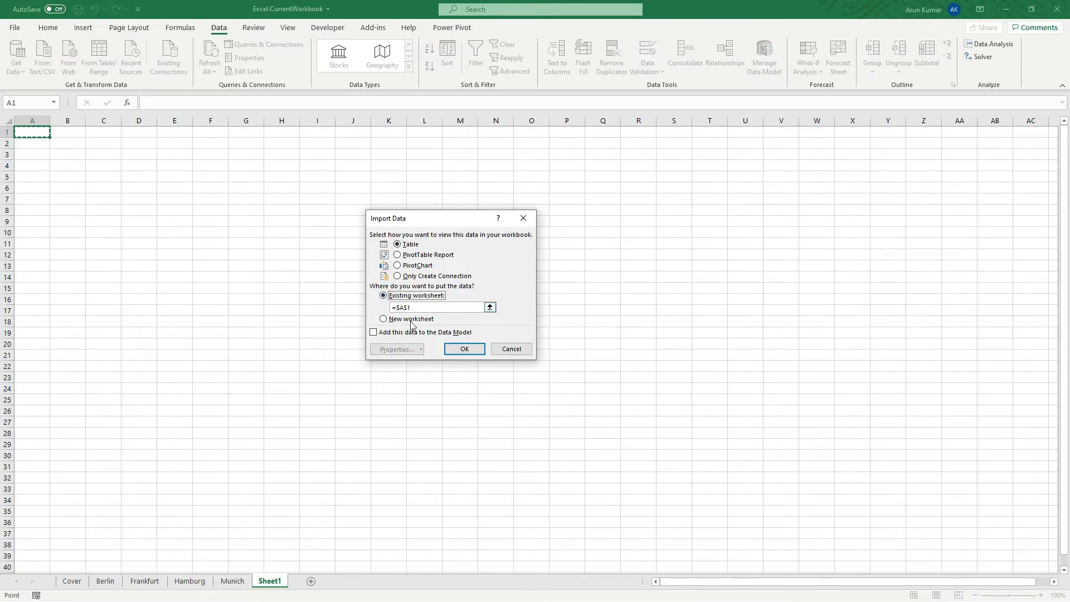
click(462, 352)
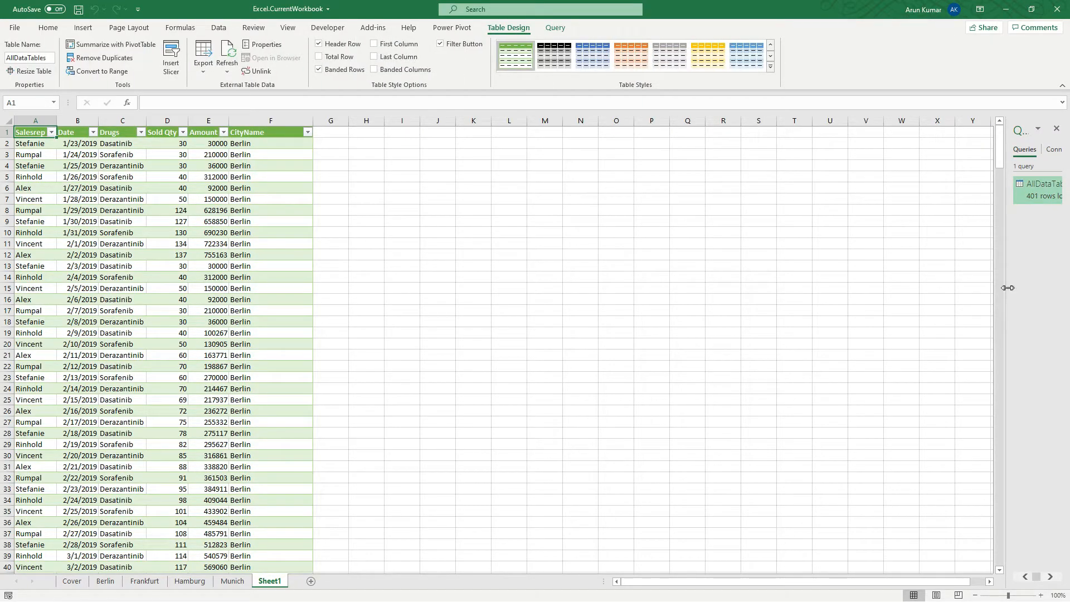
Compare the row-count formula in cell H1 of the Munich sheet with the number of rows loaded by the AllDataTables query.
drag(1009, 287, 879, 290)
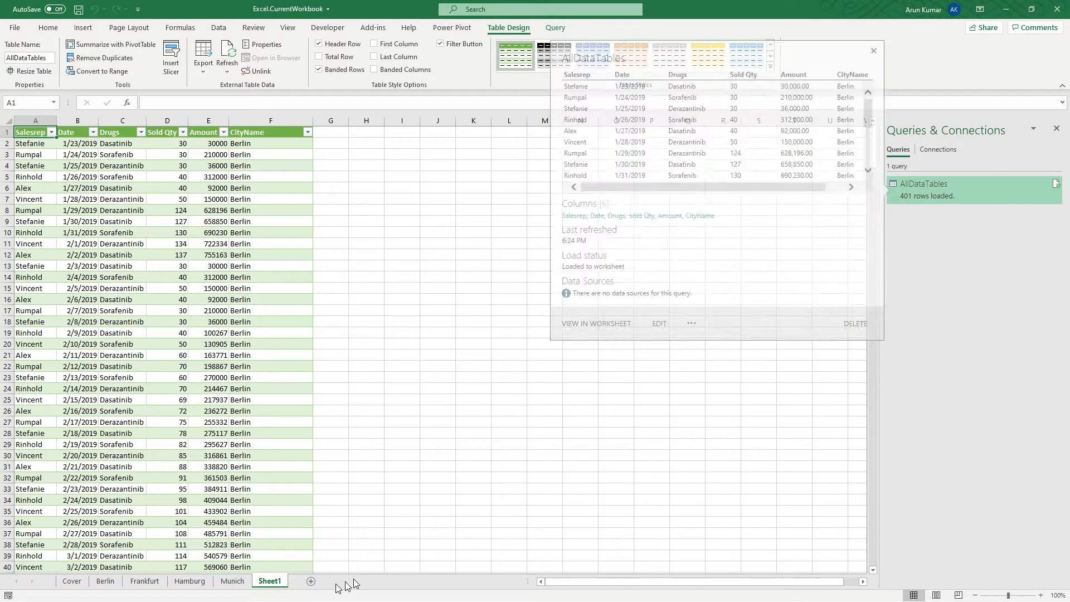
click(239, 583)
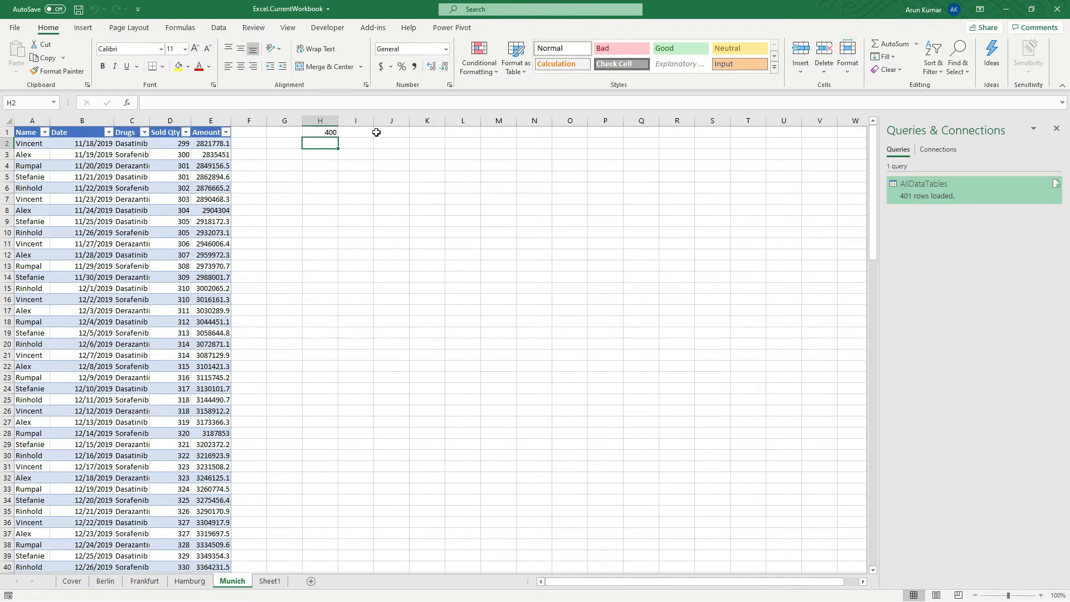
click(330, 132)
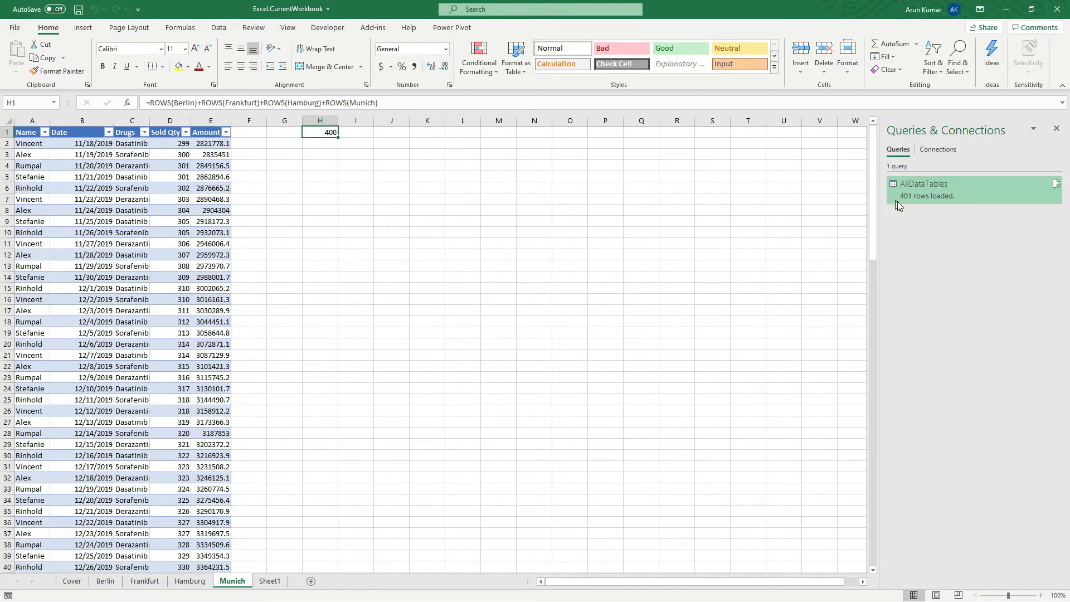
click(918, 185)
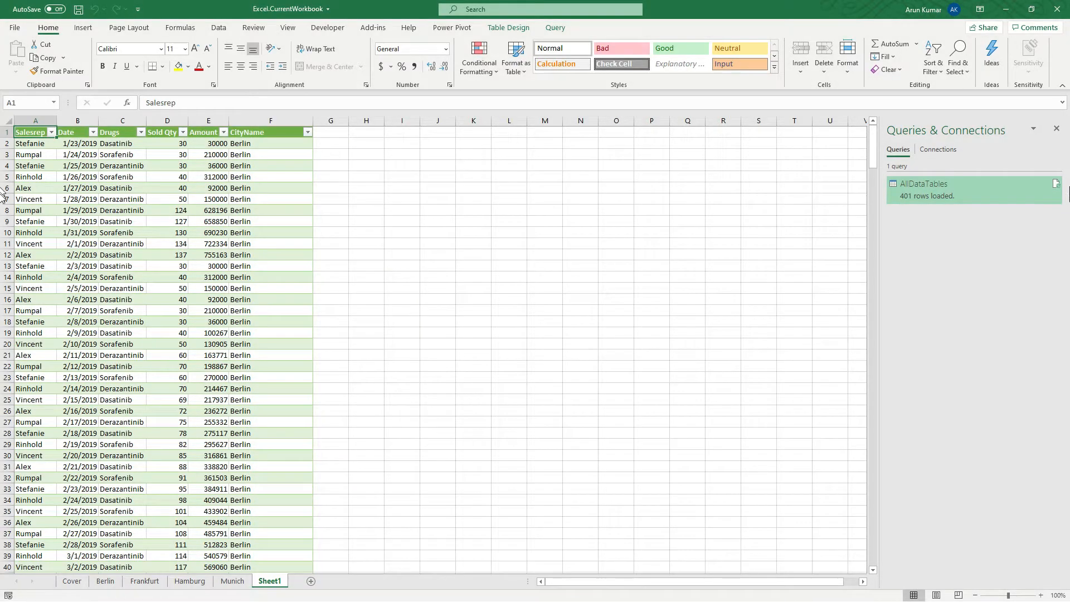
Refresh the AllDataTables query twice and check its loaded row count.
click(1055, 184)
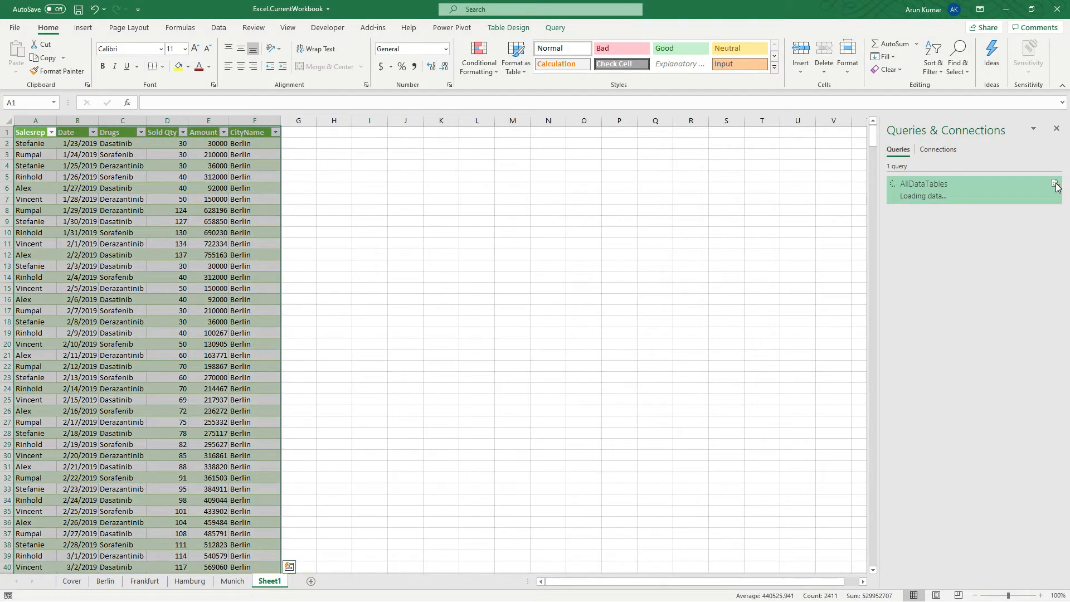
mouse_move(1056, 187)
mouse_move(901, 199)
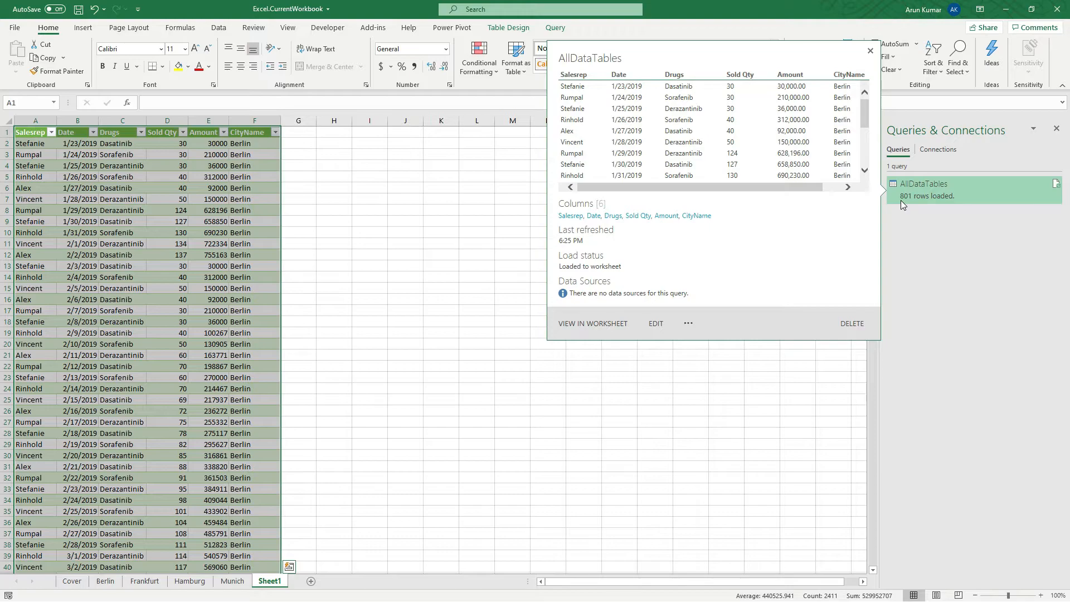
click(1055, 183)
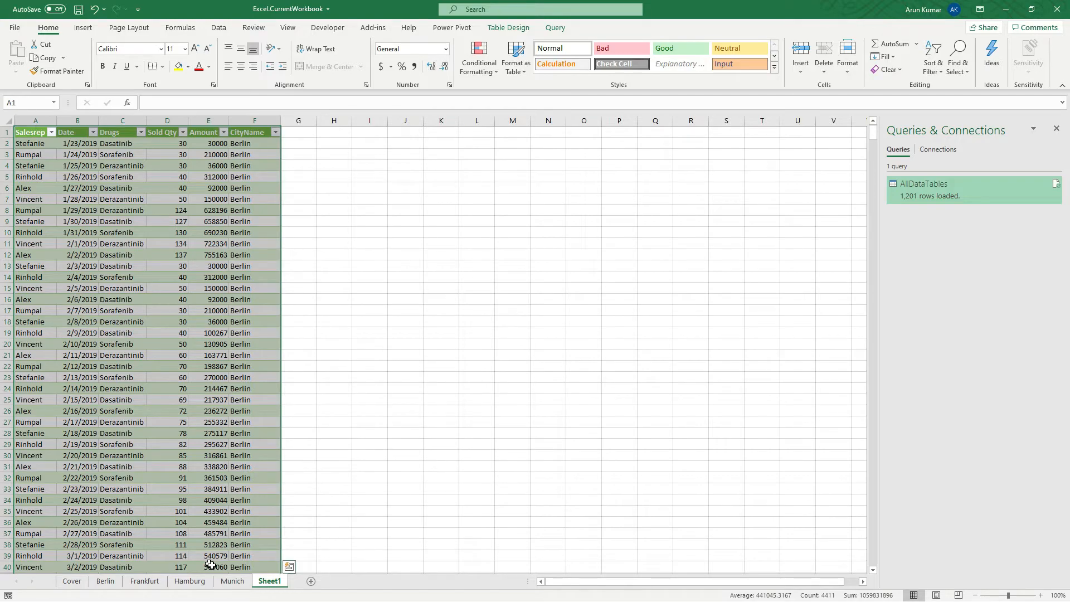
Rename the Sheet1 worksheet as All Data Tables.
double_click(271, 581)
text(All)
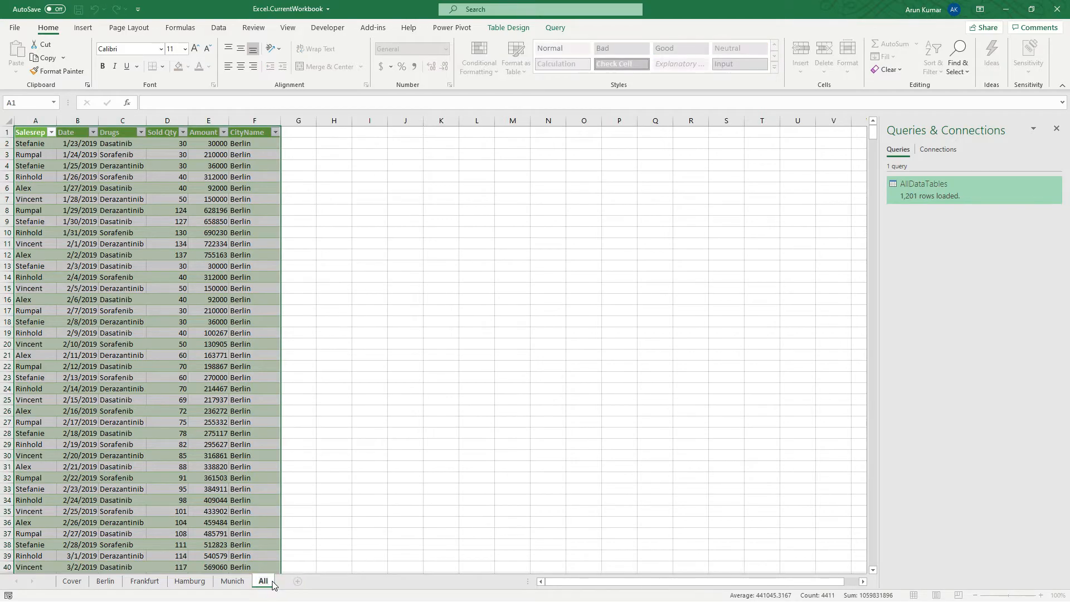
text( Data Tables)
key(Return)
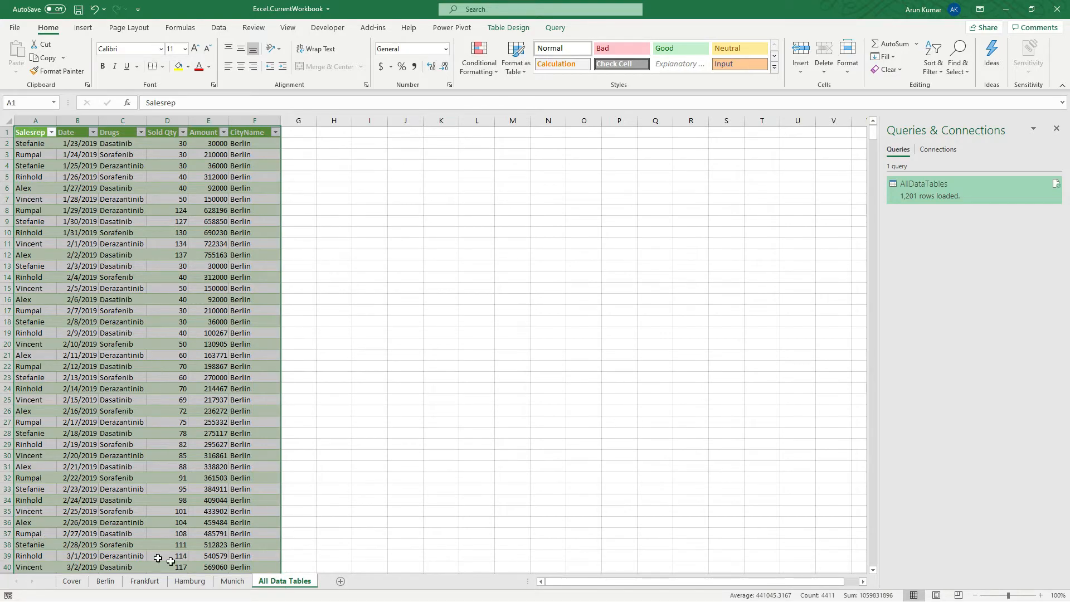
Check the output table's name against the query name and examine the distinct values in its CityName column.
click(141, 363)
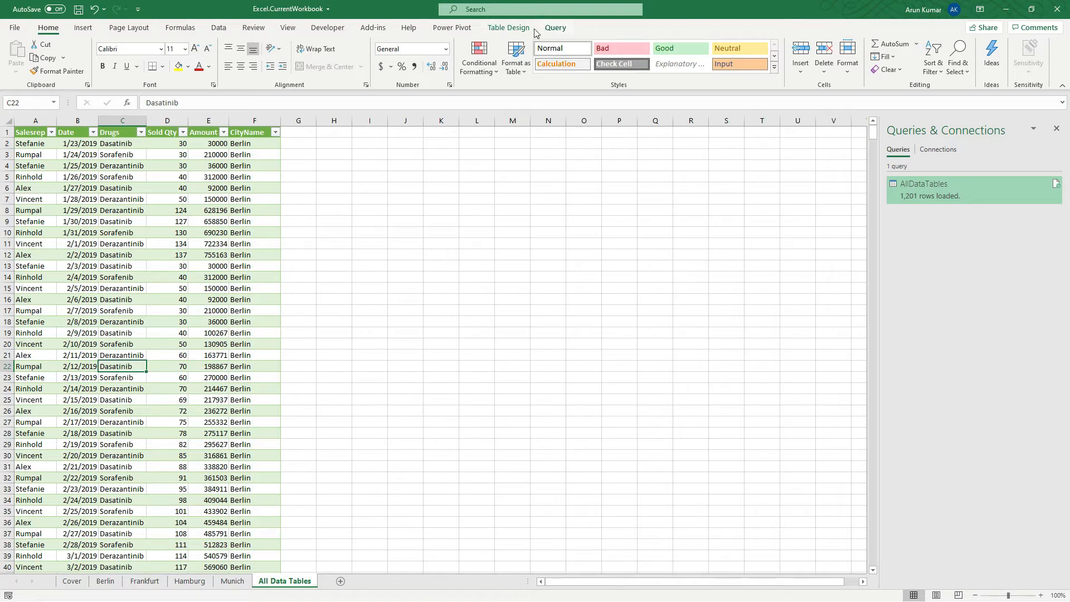
click(508, 29)
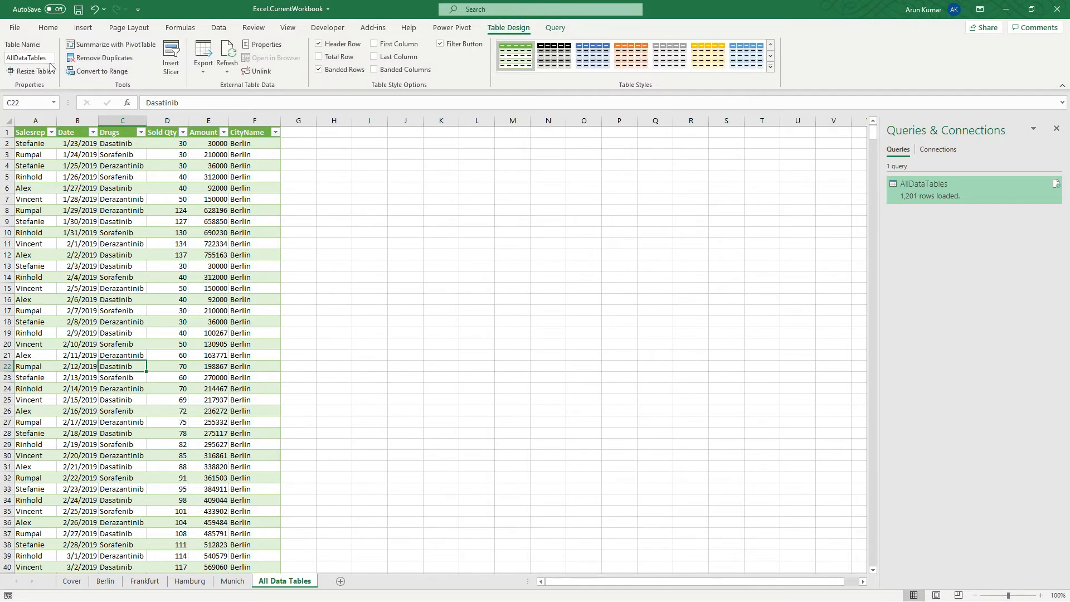
mouse_move(923, 195)
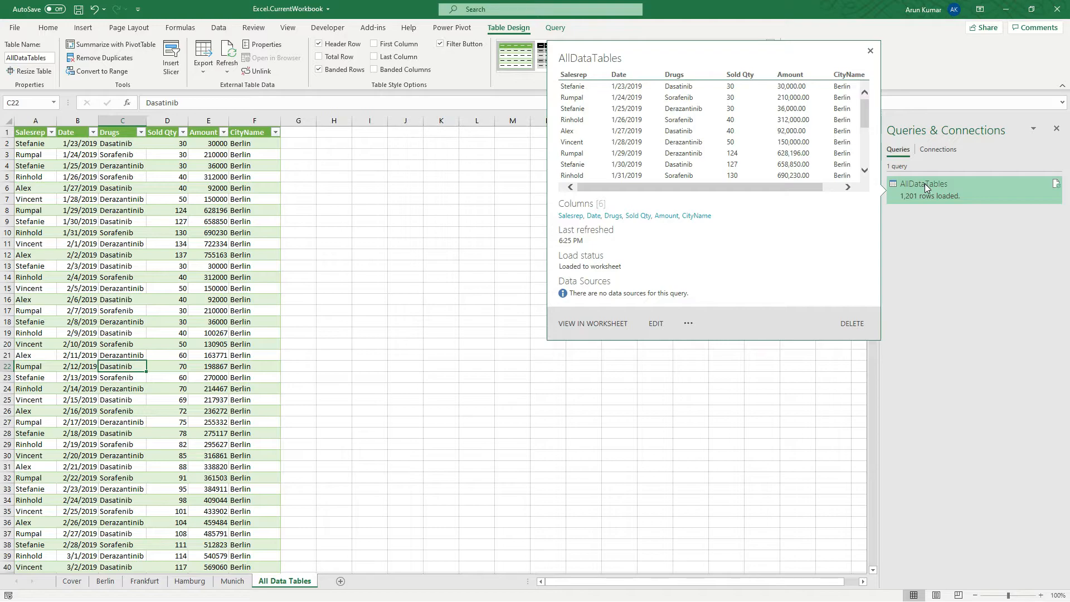
click(276, 133)
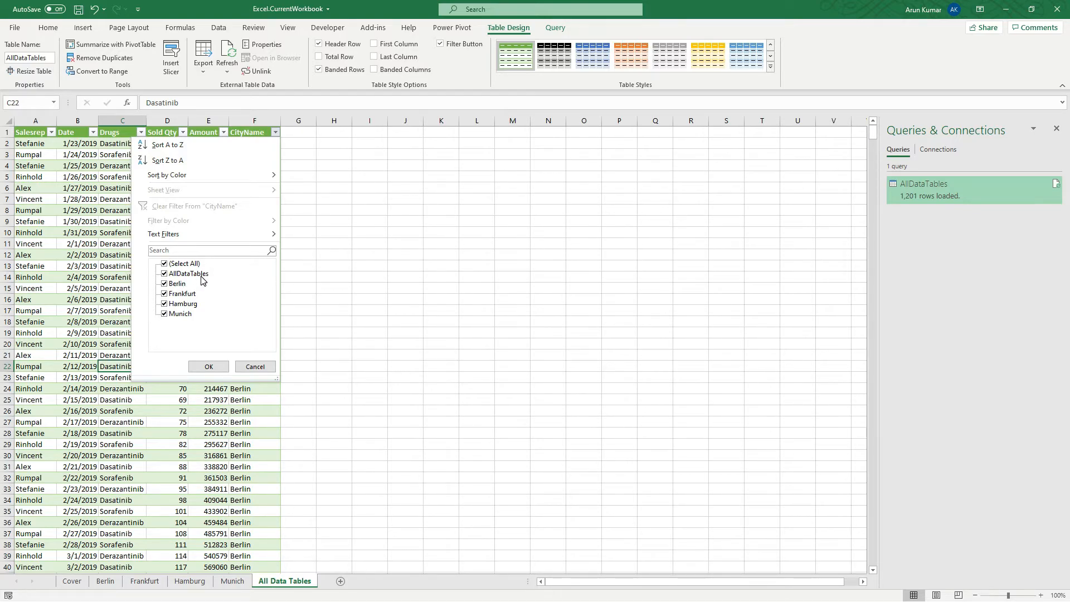
click(255, 366)
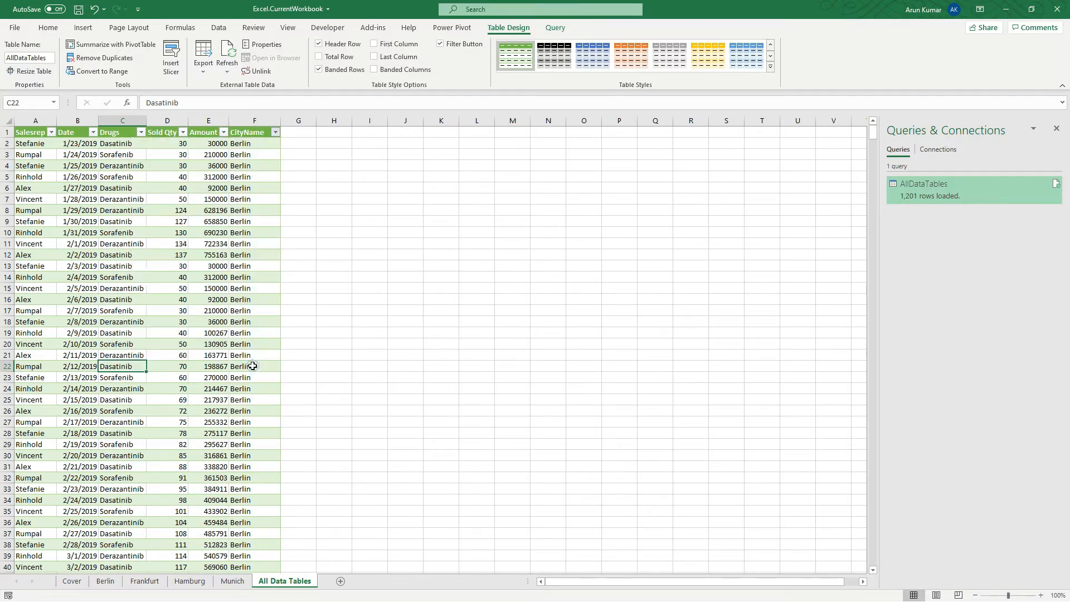
Open the AllDataTables query for editing and copy its query name.
click(930, 192)
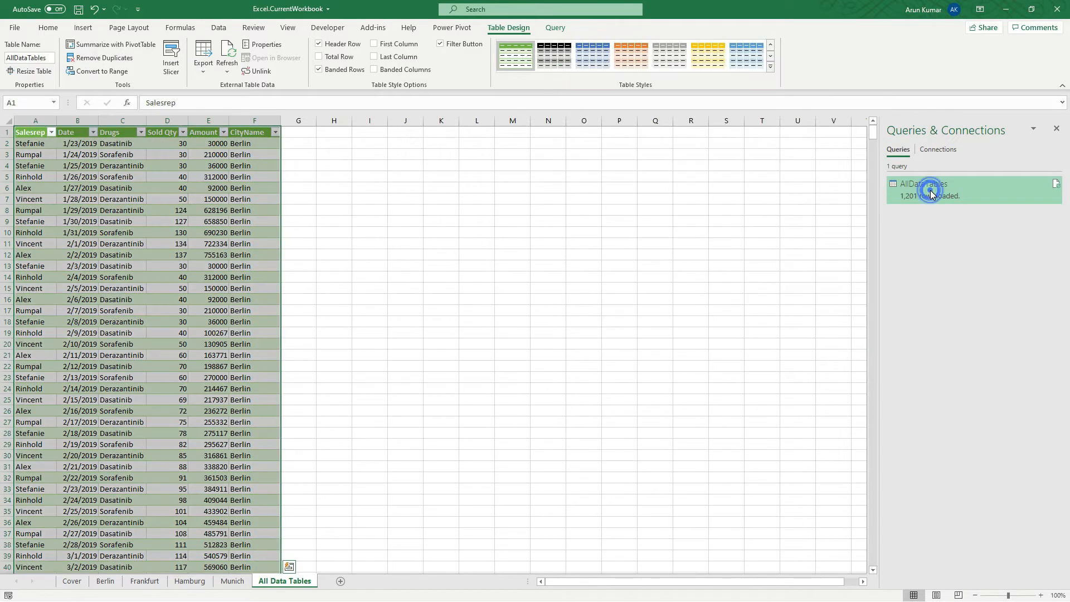
double_click(930, 192)
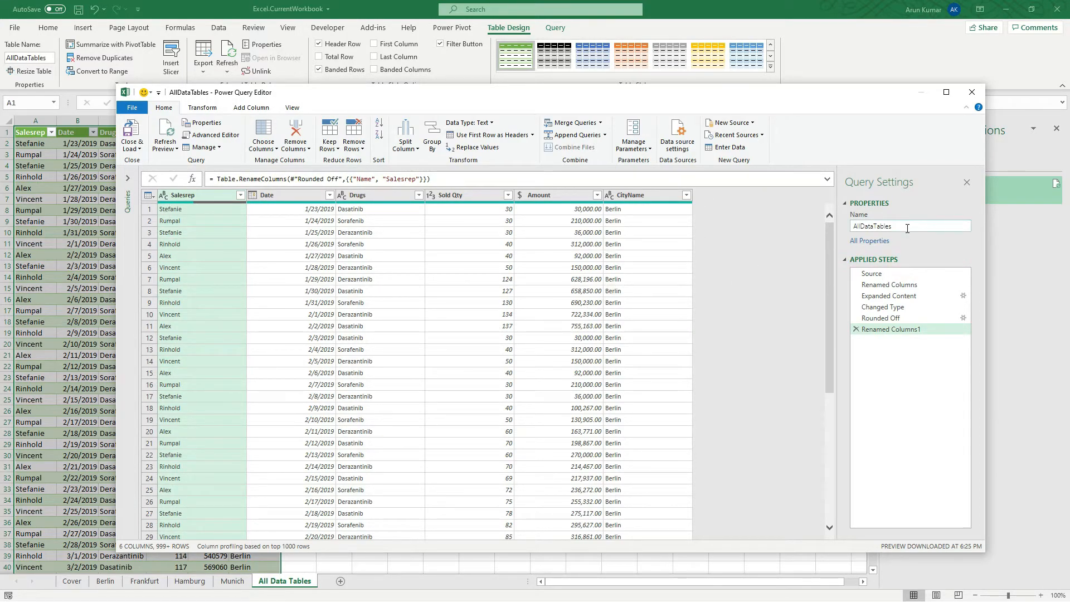
drag(905, 226, 854, 229)
key(ctrl+c)
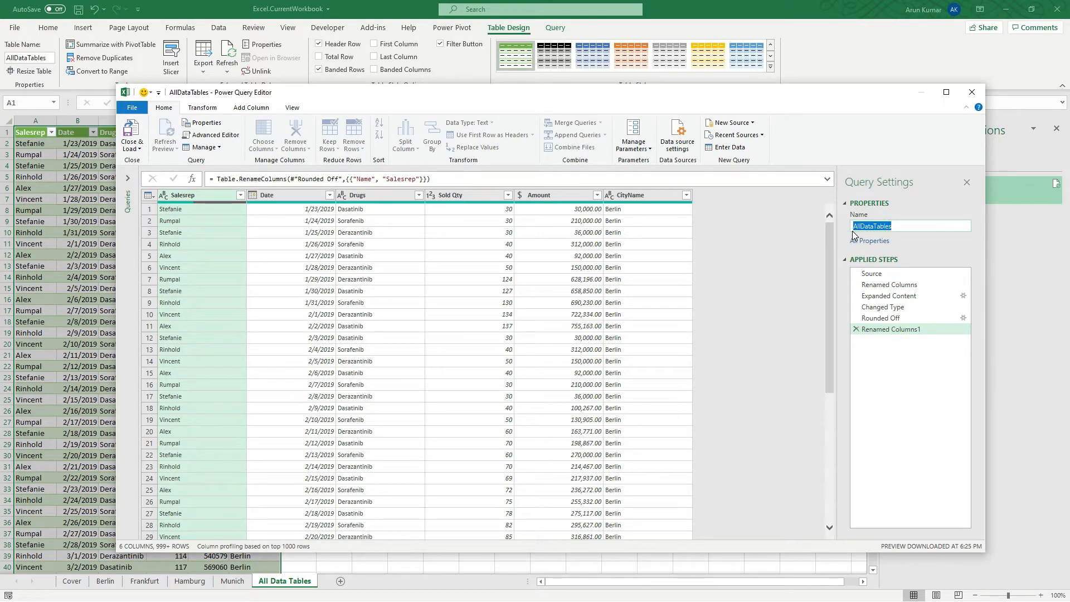
click(770, 272)
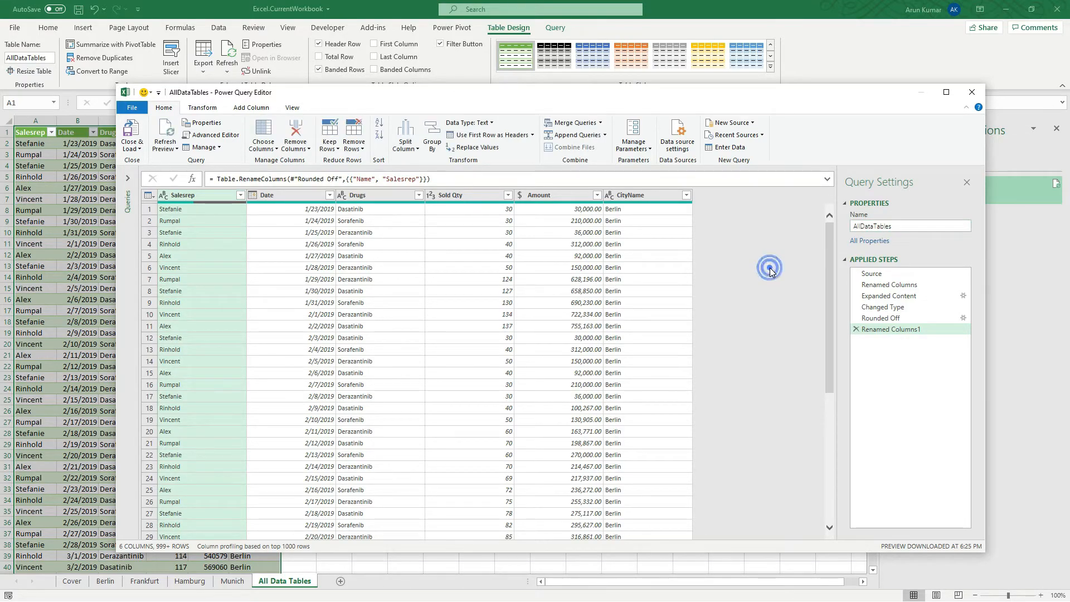
Filter the CityName column to keep rows that do not equal AllDataTables, and load the query back to the worksheet.
click(687, 195)
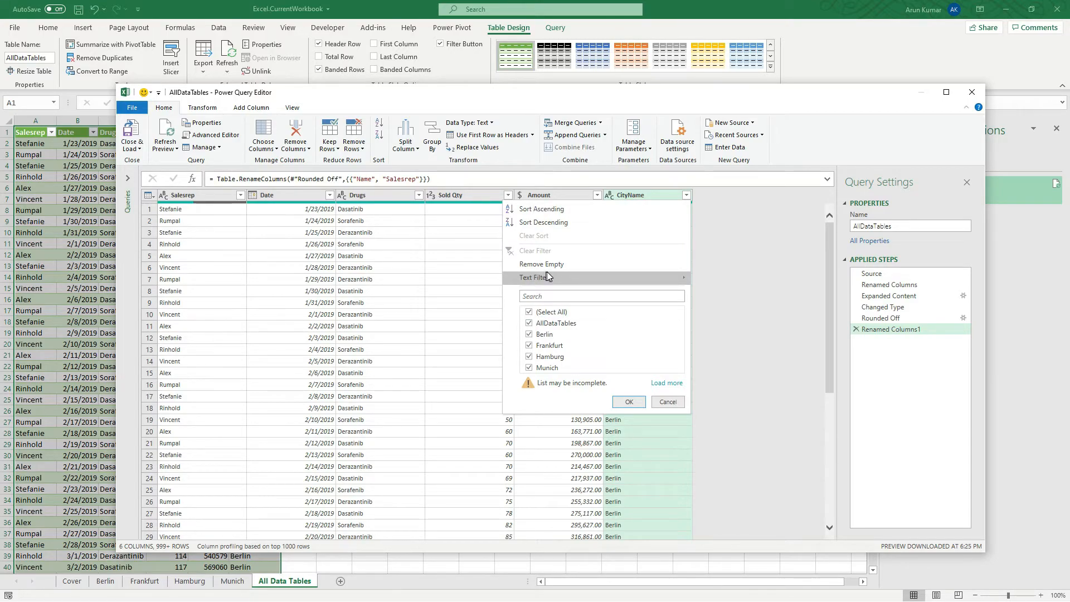
mouse_move(551, 279)
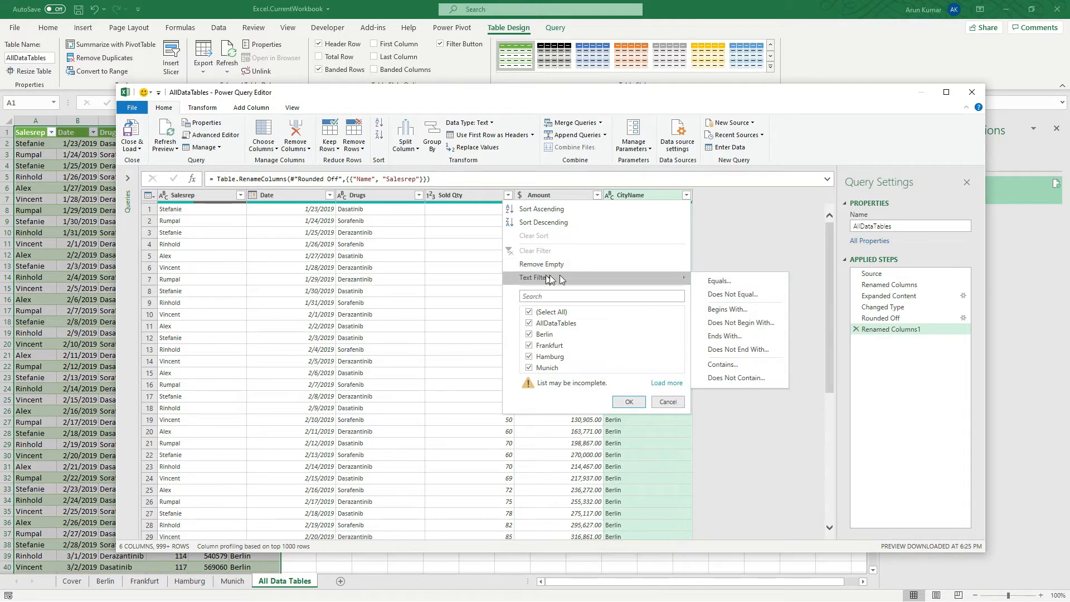
click(730, 295)
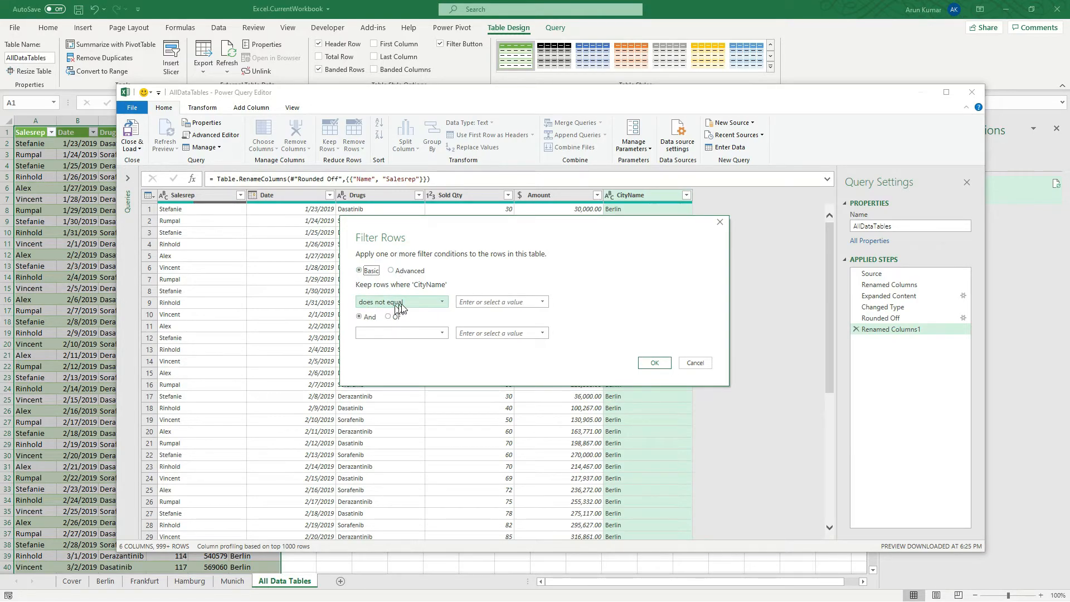
click(467, 300)
key(ctrl+v)
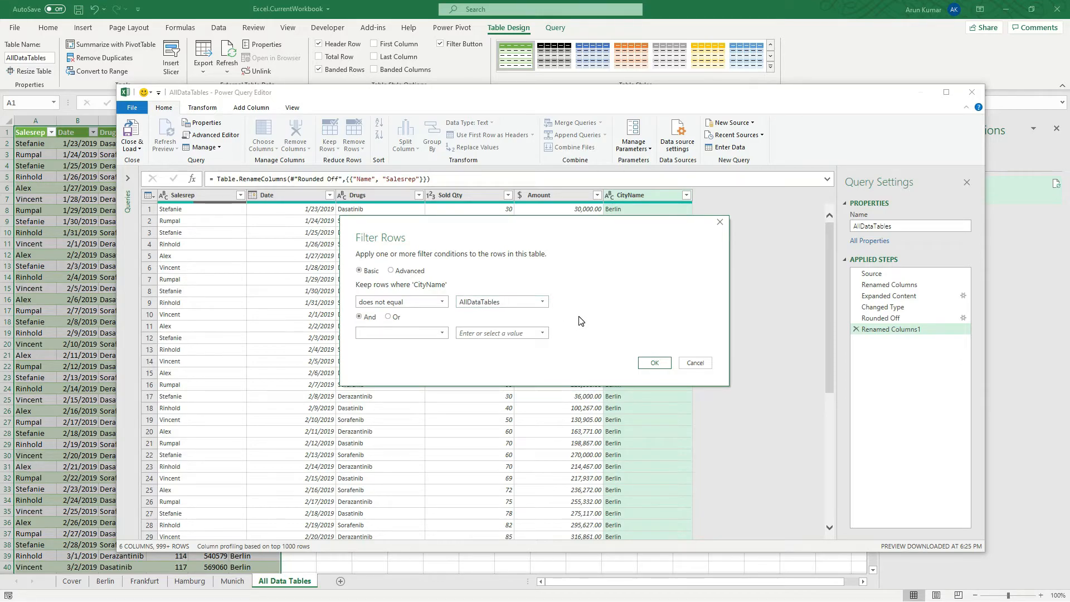
click(656, 364)
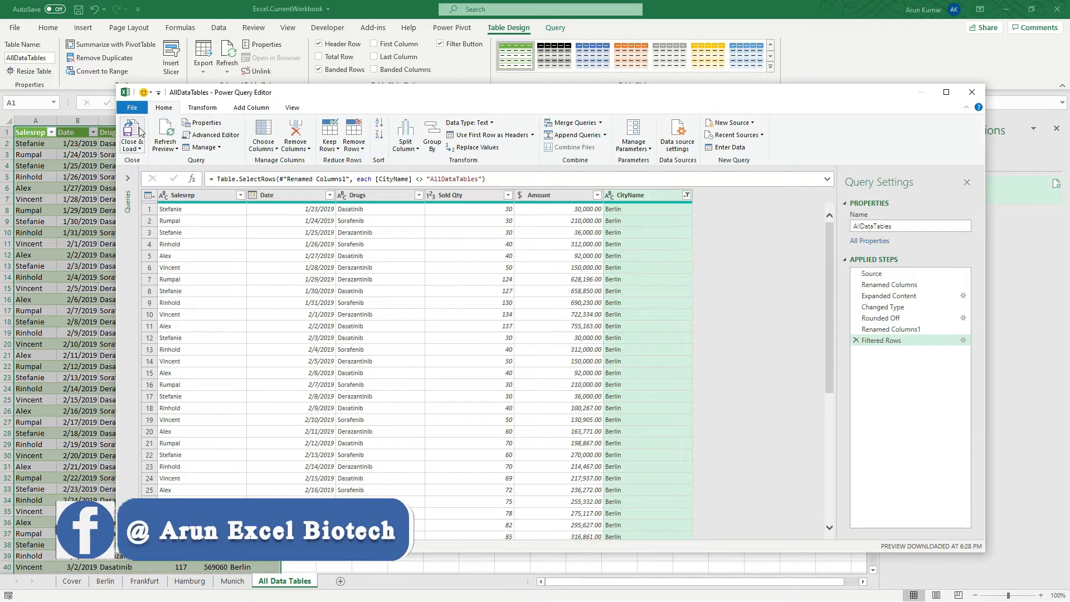
click(140, 149)
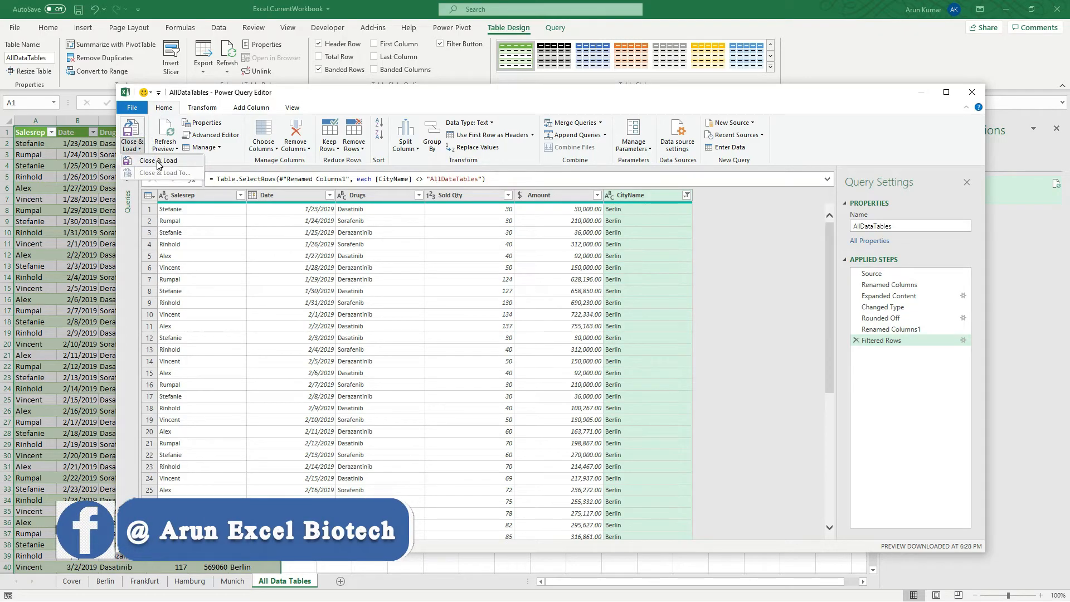
click(158, 162)
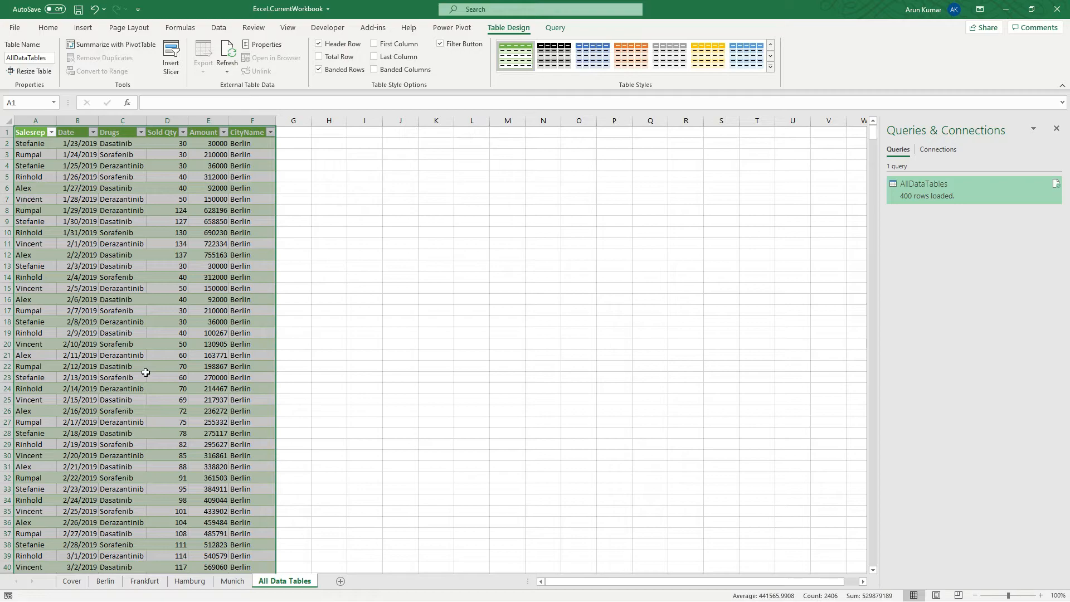
Change the AllDataTables query's load destination to a PivotTable Report on a new worksheet, accepting deletion of its connected table.
right_click(957, 189)
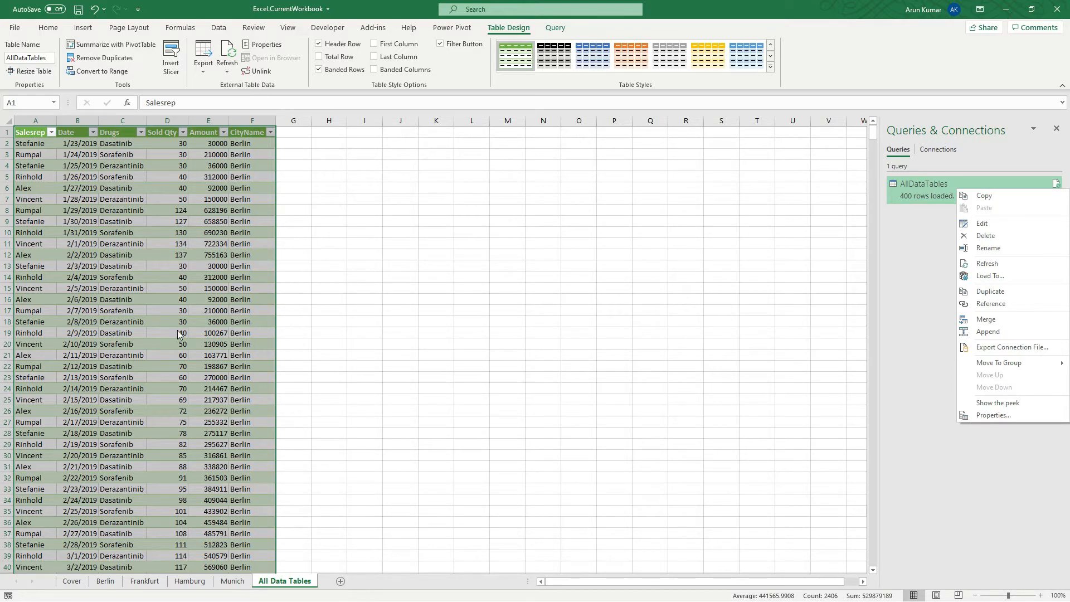
click(168, 306)
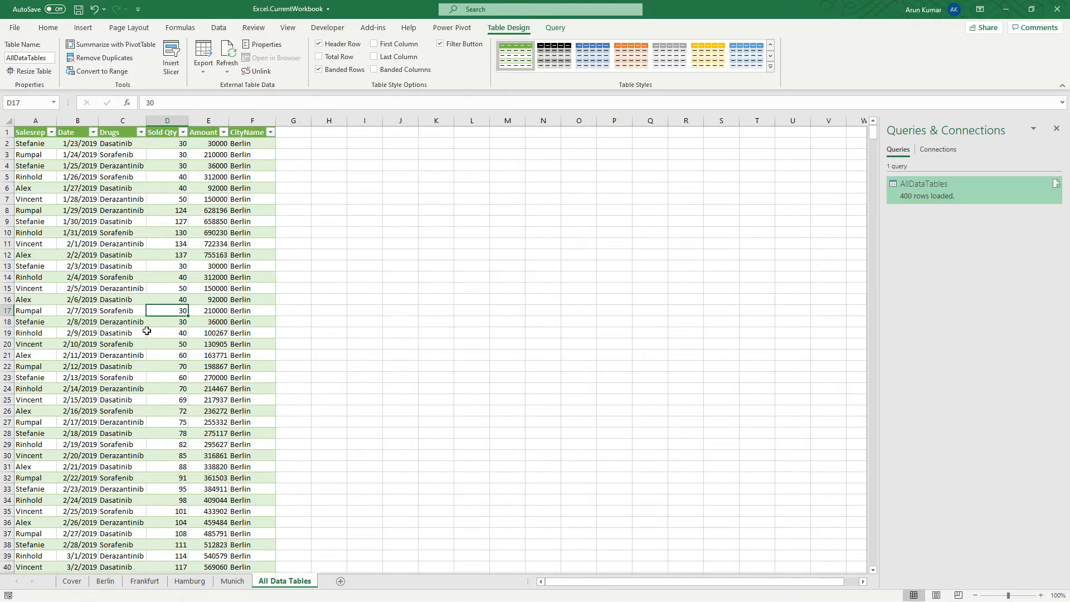
right_click(947, 188)
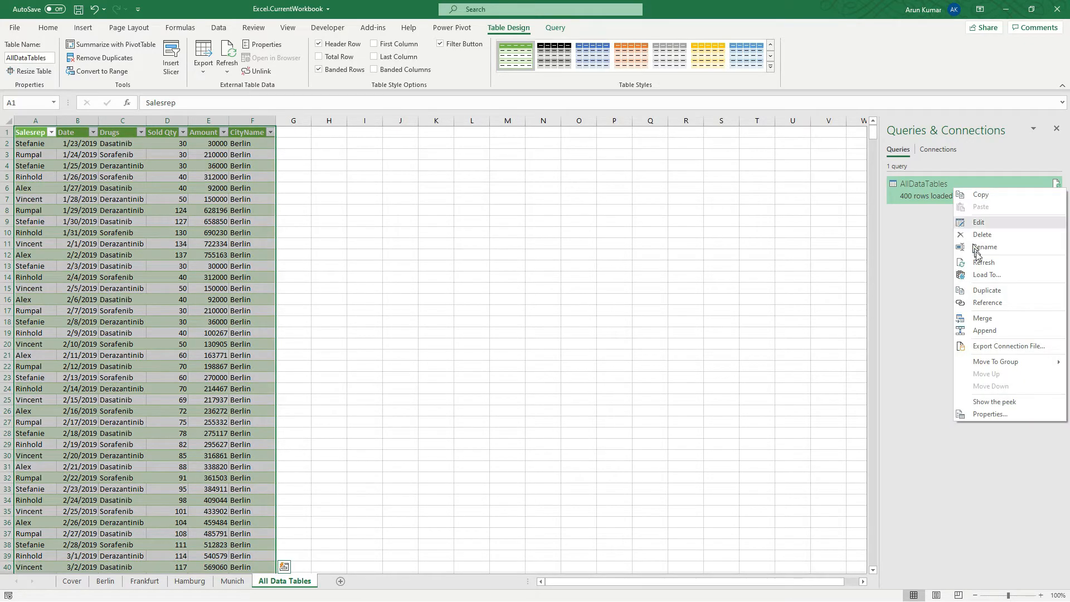
click(984, 275)
click(397, 254)
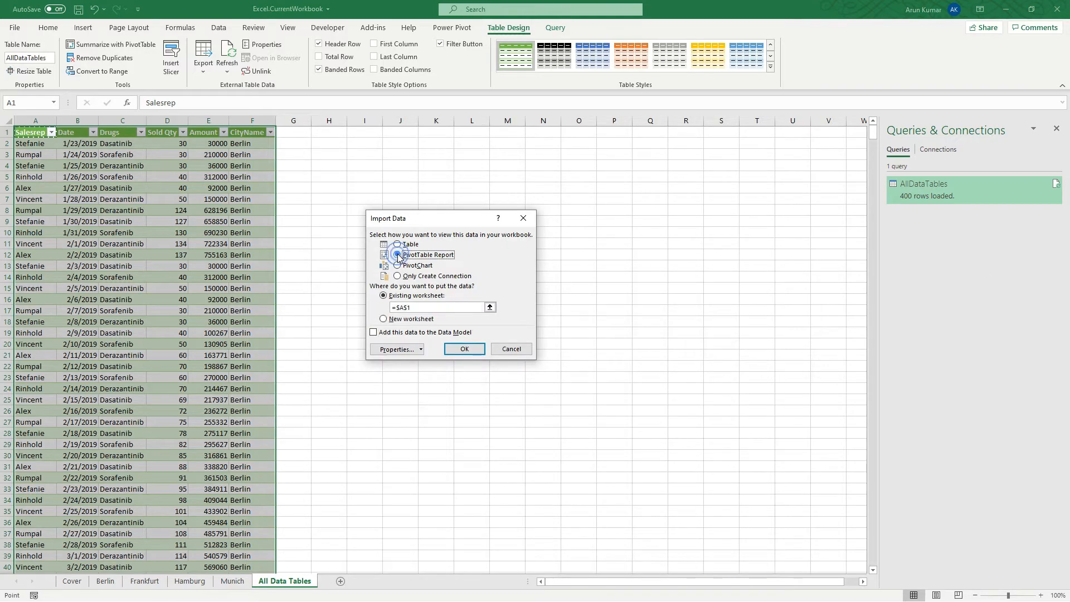
click(383, 320)
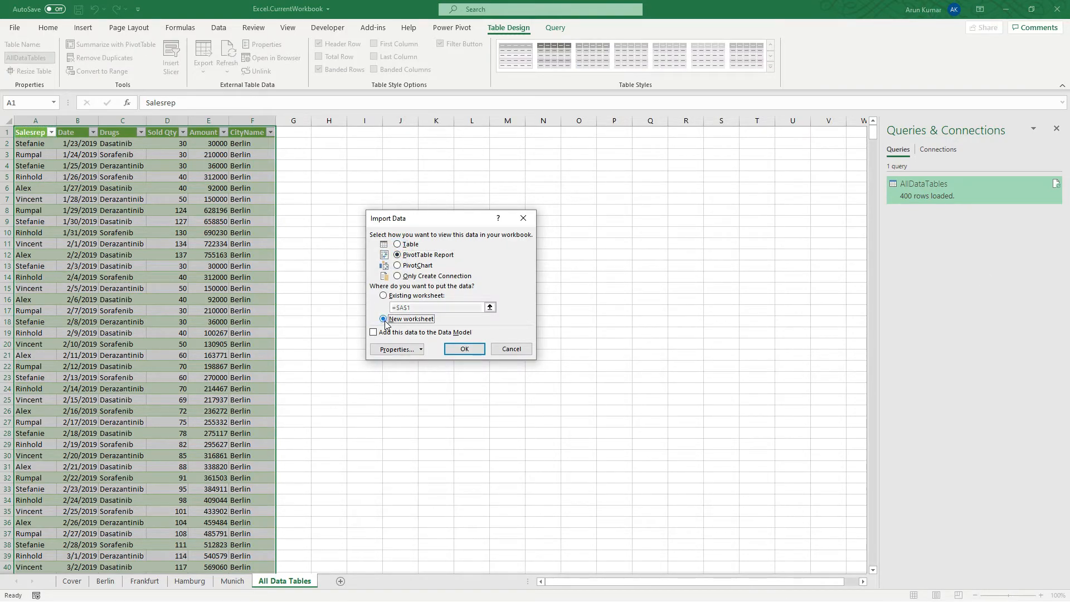
click(464, 349)
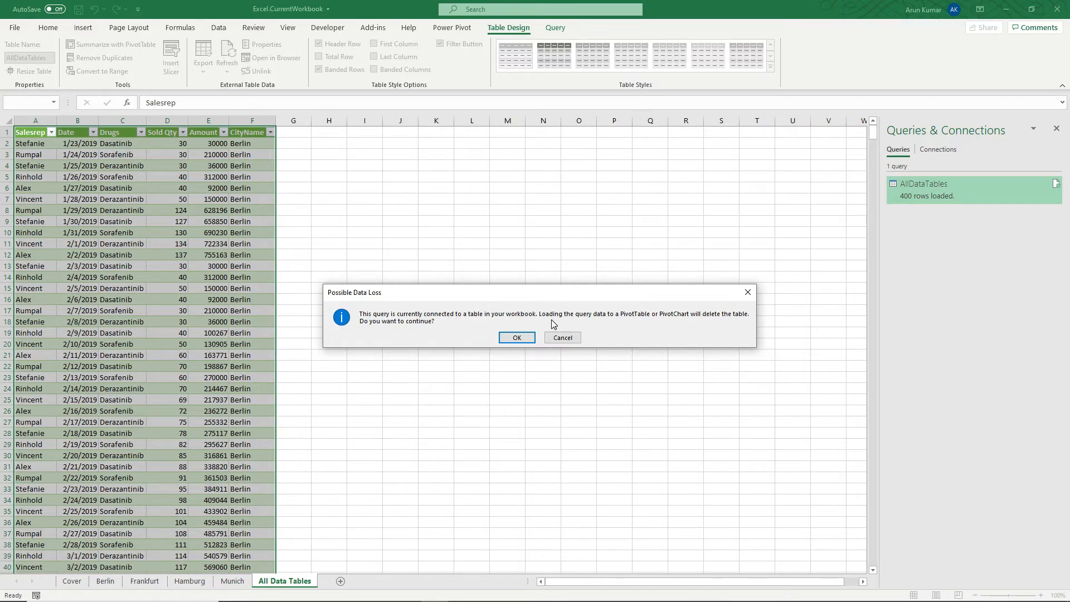
click(516, 338)
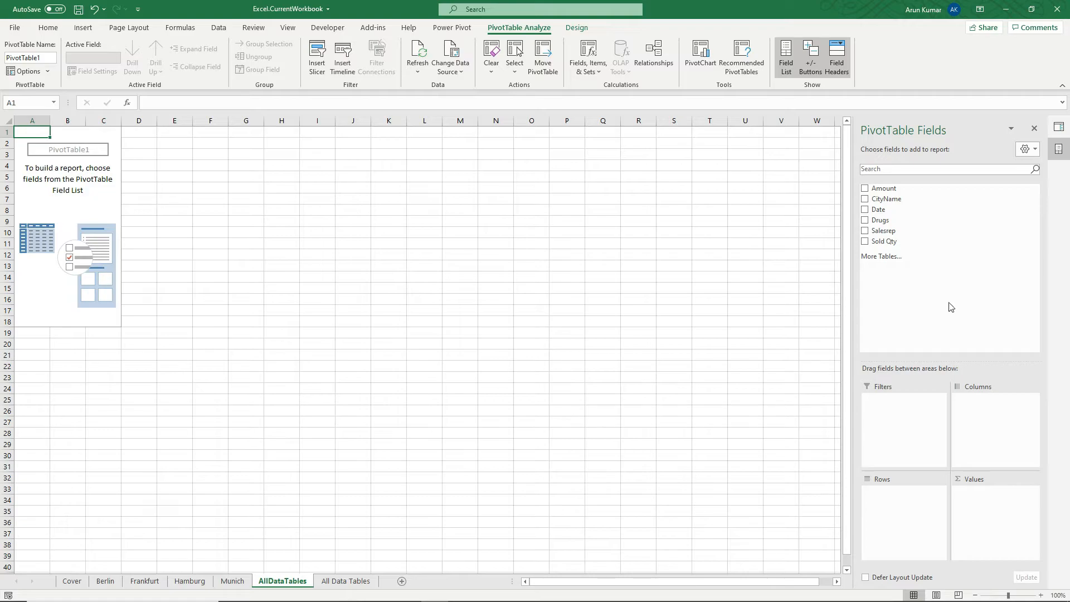
Build the PivotTable with CityName in rows and the sum of Amount as values, and show it in tabular form.
drag(882, 205, 903, 508)
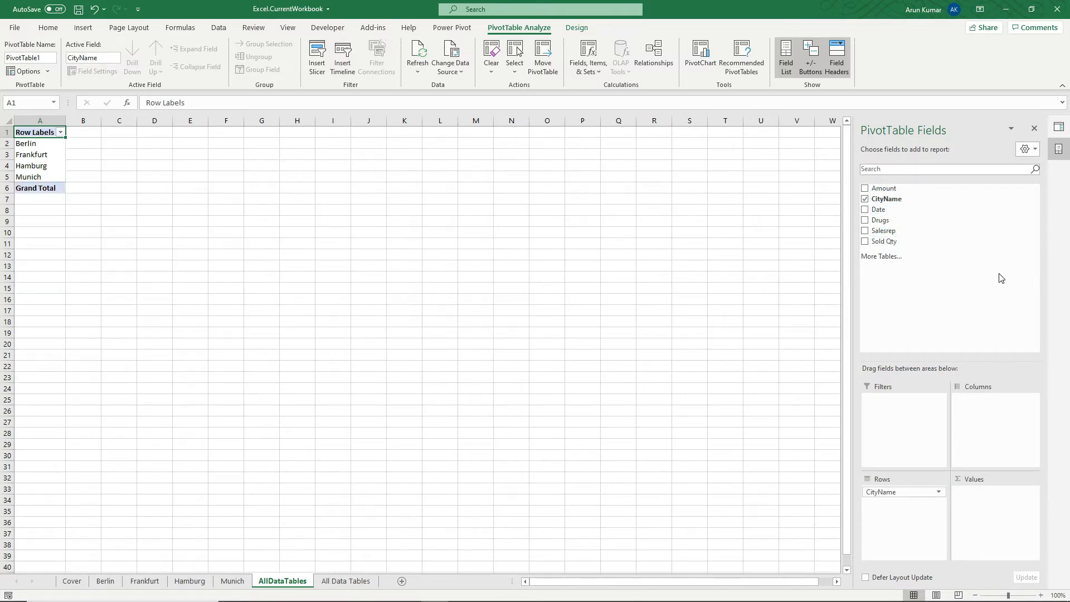
drag(884, 188, 981, 505)
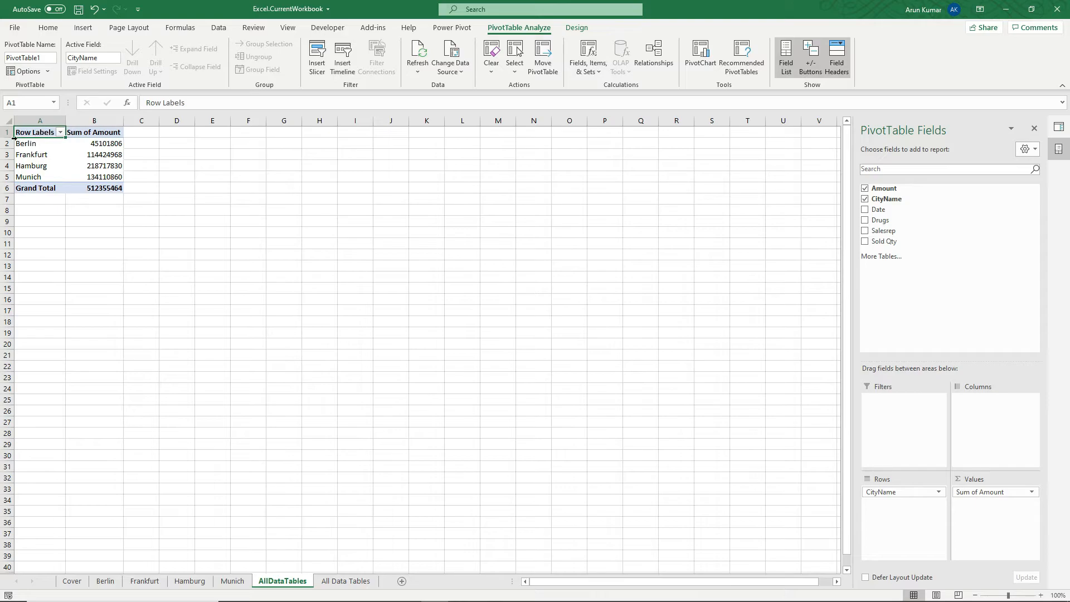
click(576, 29)
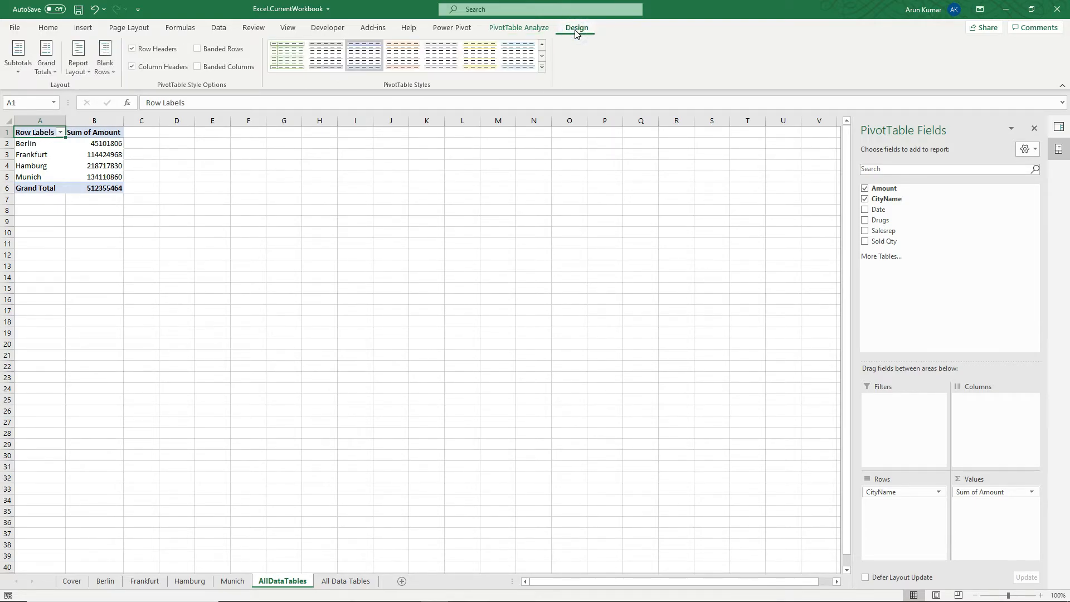
click(79, 62)
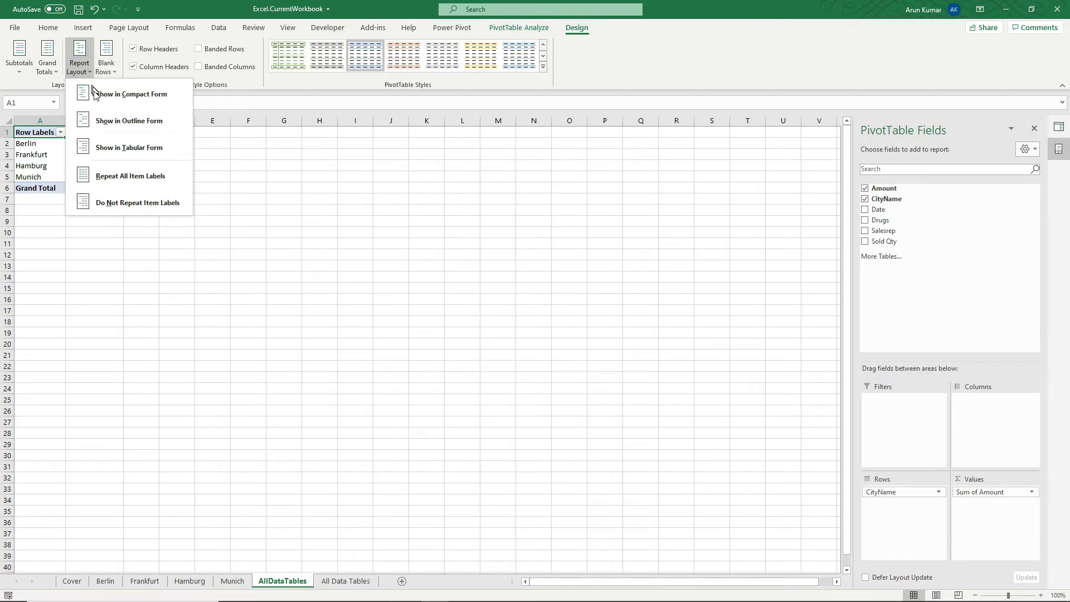
click(124, 147)
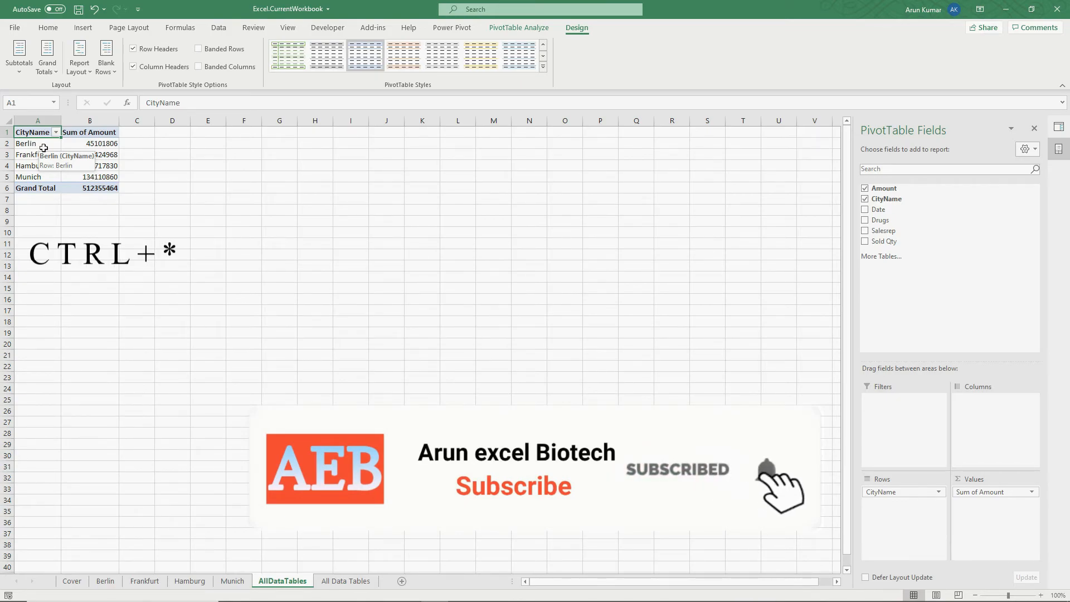
Copy the whole PivotTable to cell D1 and fit columns D and E to their contents.
key(ctrl+asterisk)
key(ctrl+c)
click(179, 132)
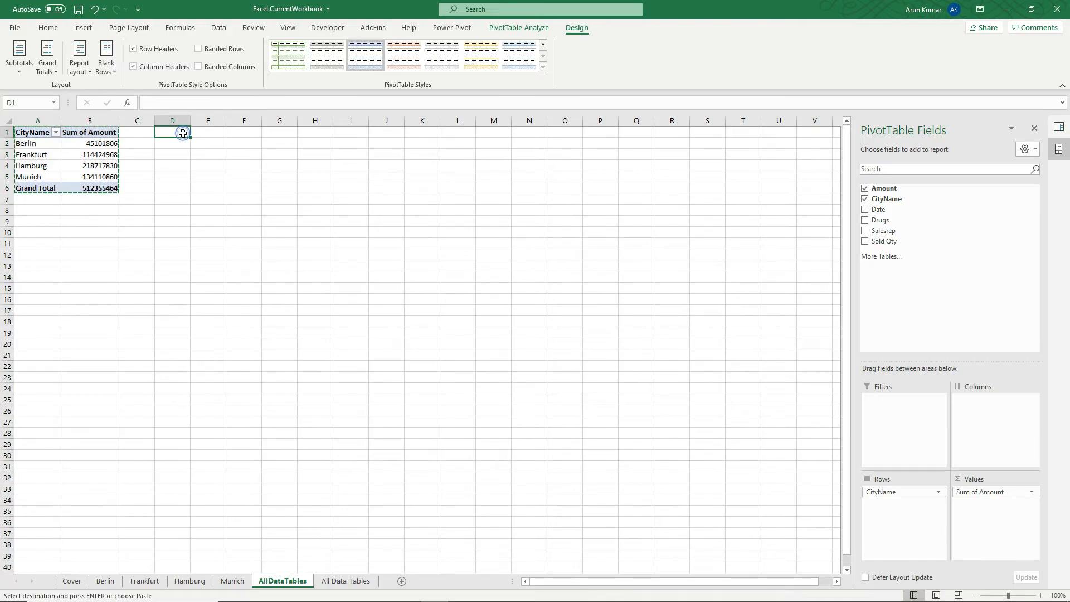
key(ctrl+v)
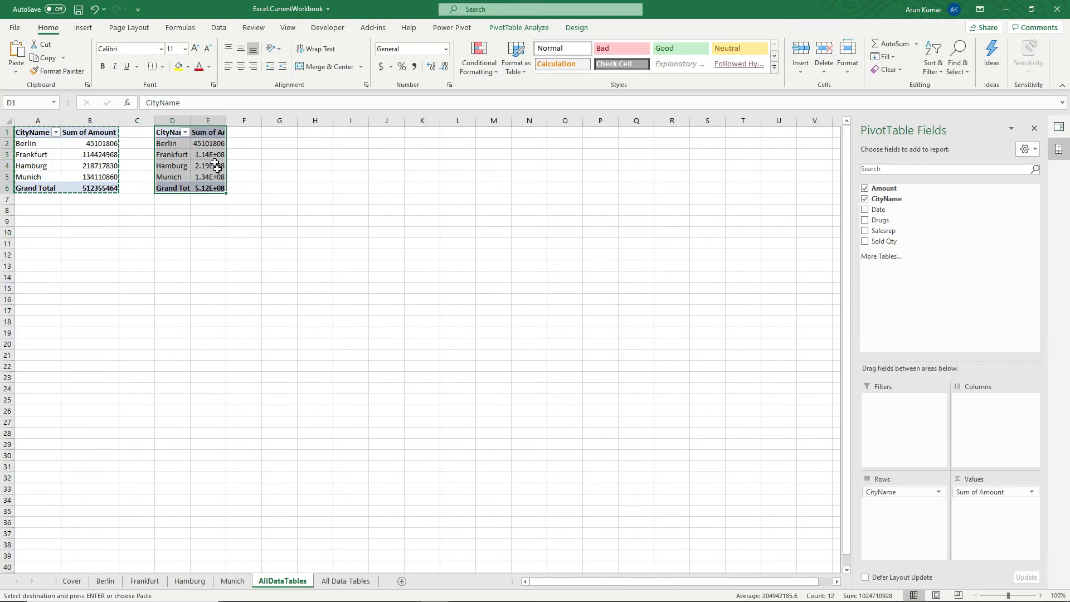
double_click(190, 121)
double_click(237, 121)
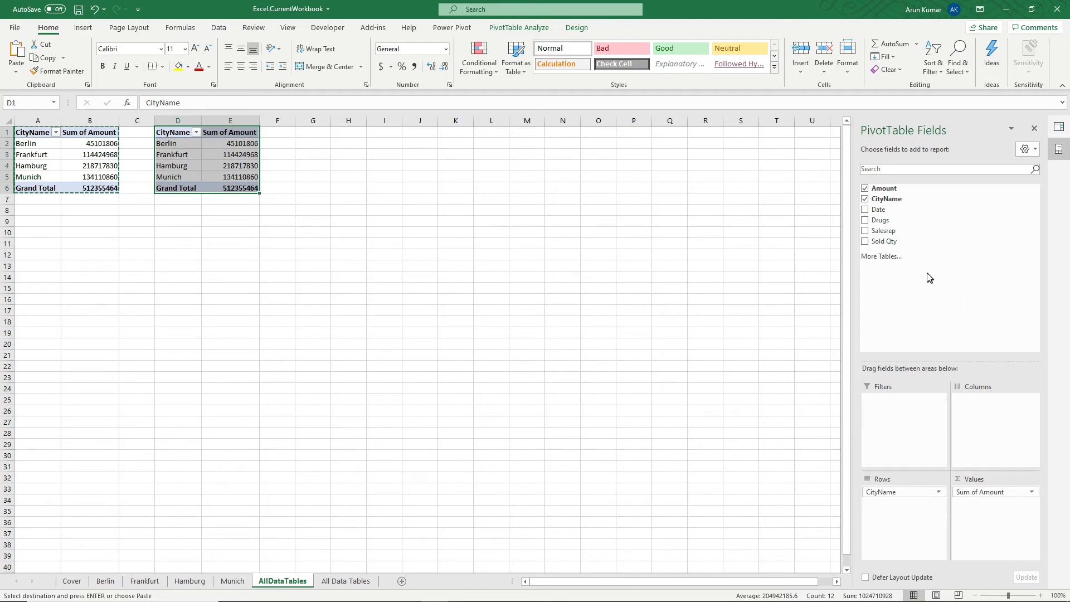
Add Drugs beneath CityName in the rows of the PivotTable copy at D1.
drag(883, 222, 902, 524)
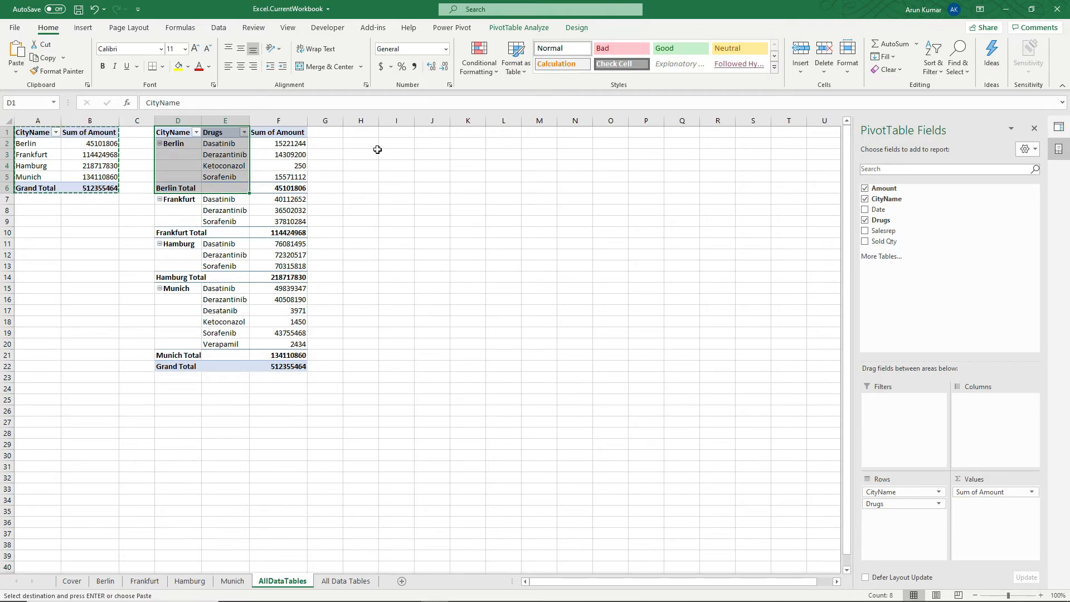
click(371, 265)
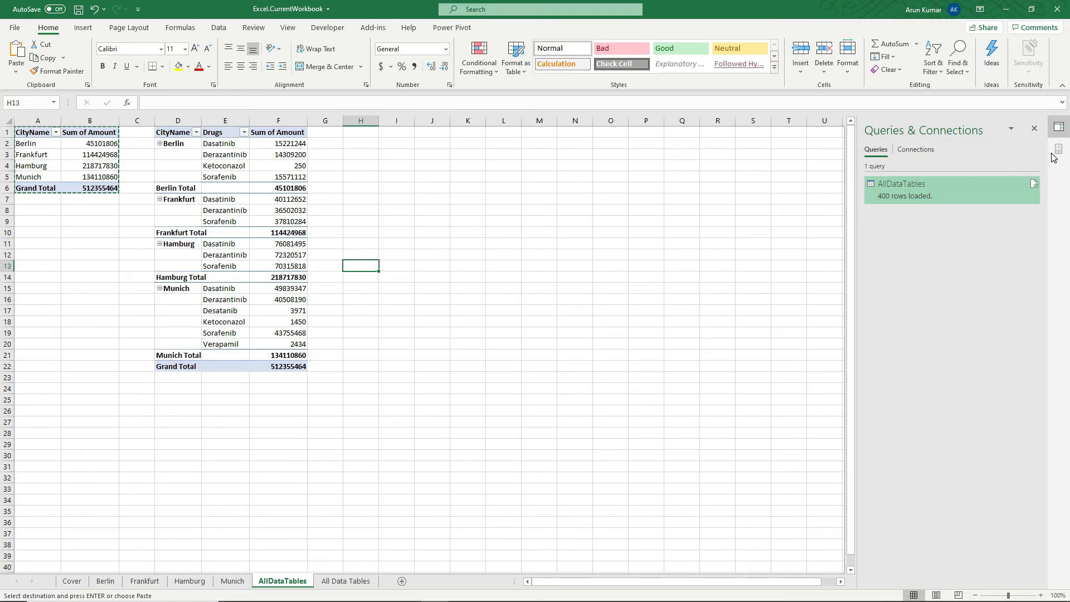
click(215, 144)
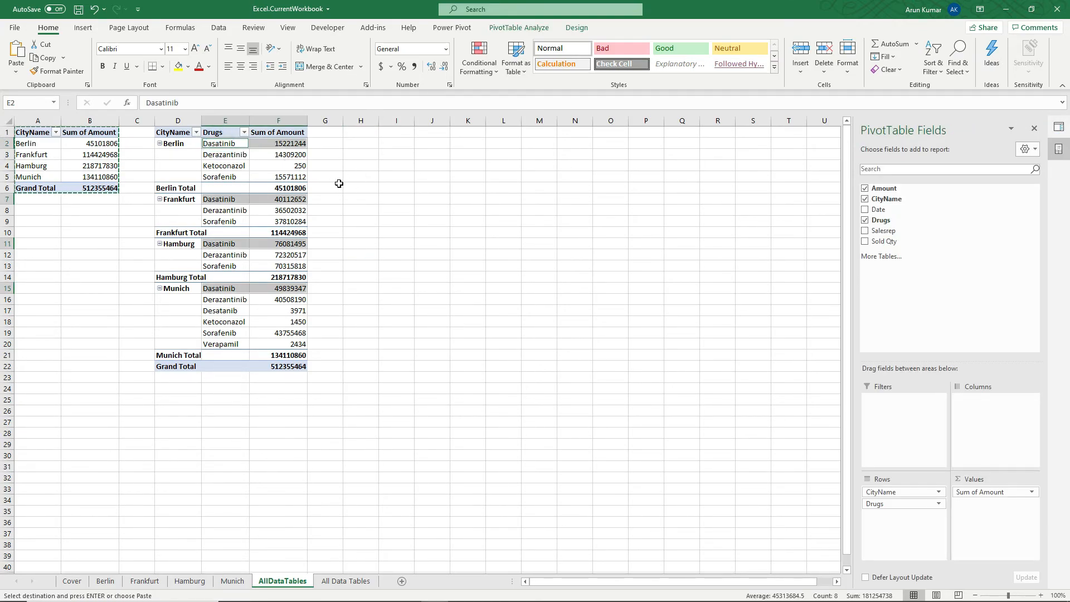
Paste another copy of the original PivotTable at I1 and add Salesrep and Drugs beneath CityName in its rows.
click(388, 131)
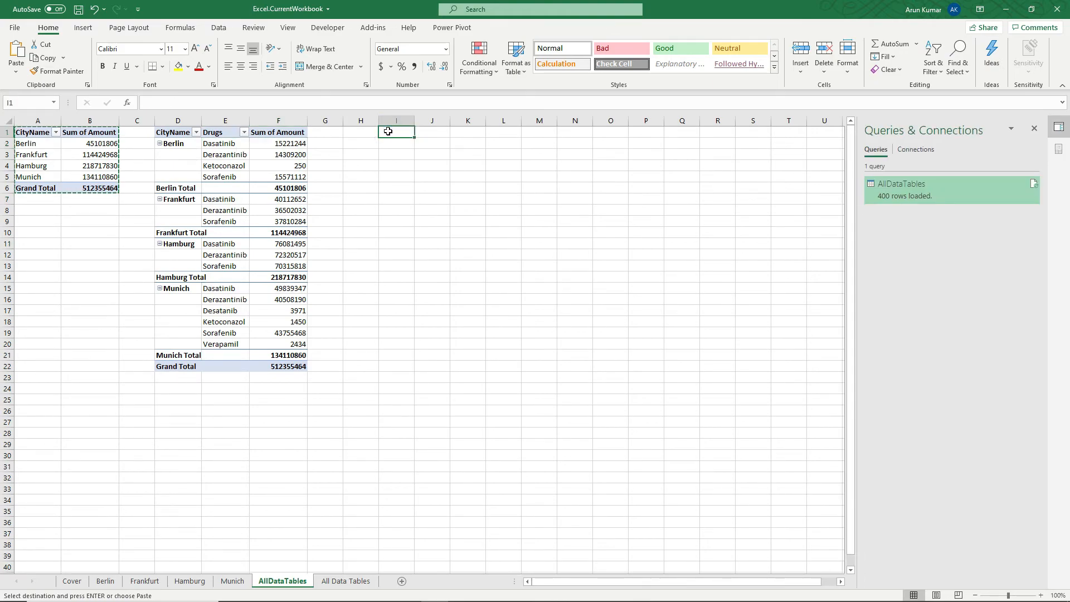
key(ctrl+v)
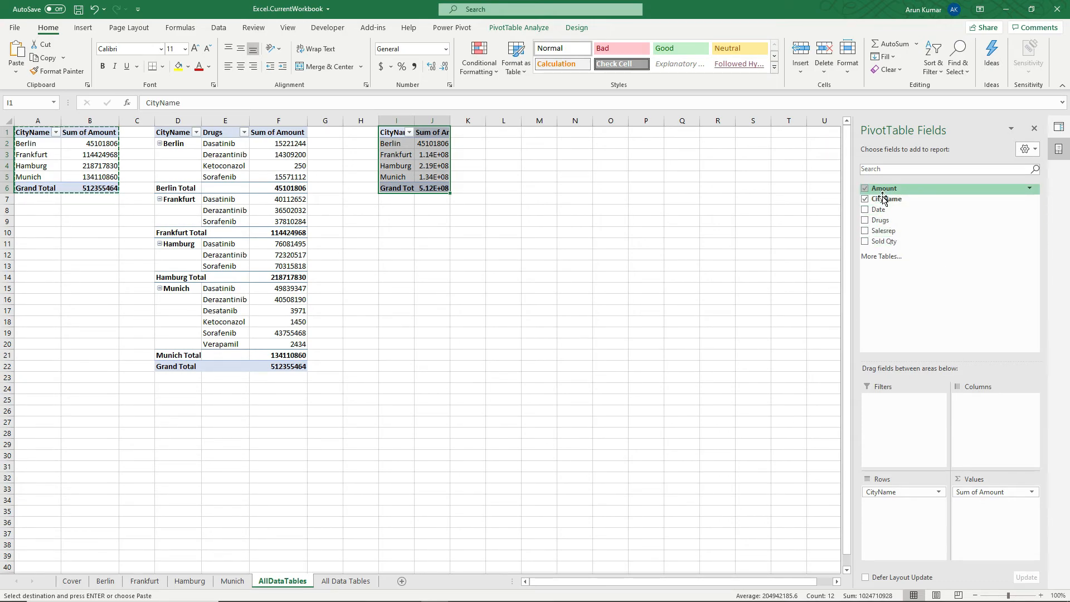
drag(883, 231, 900, 509)
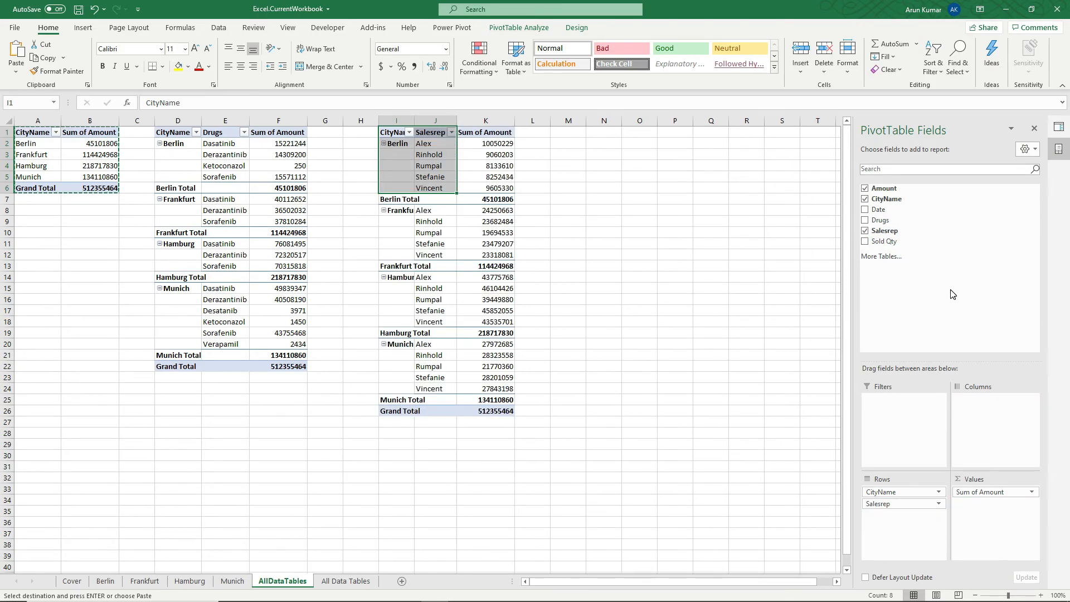
drag(879, 221, 899, 519)
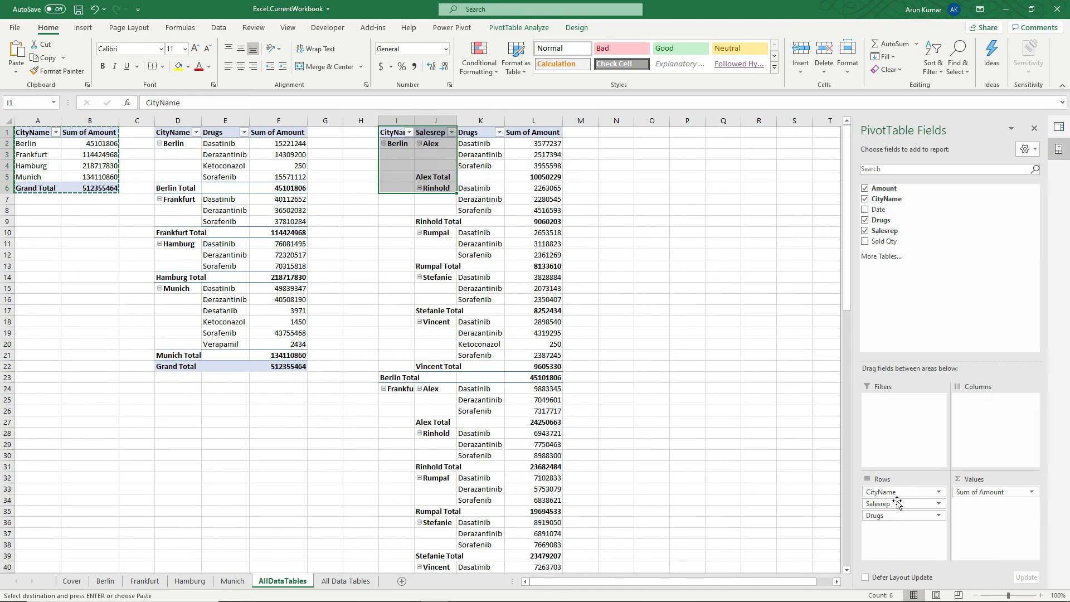
Move Salesrep from the rows to the columns of the PivotTable at I1.
click(687, 233)
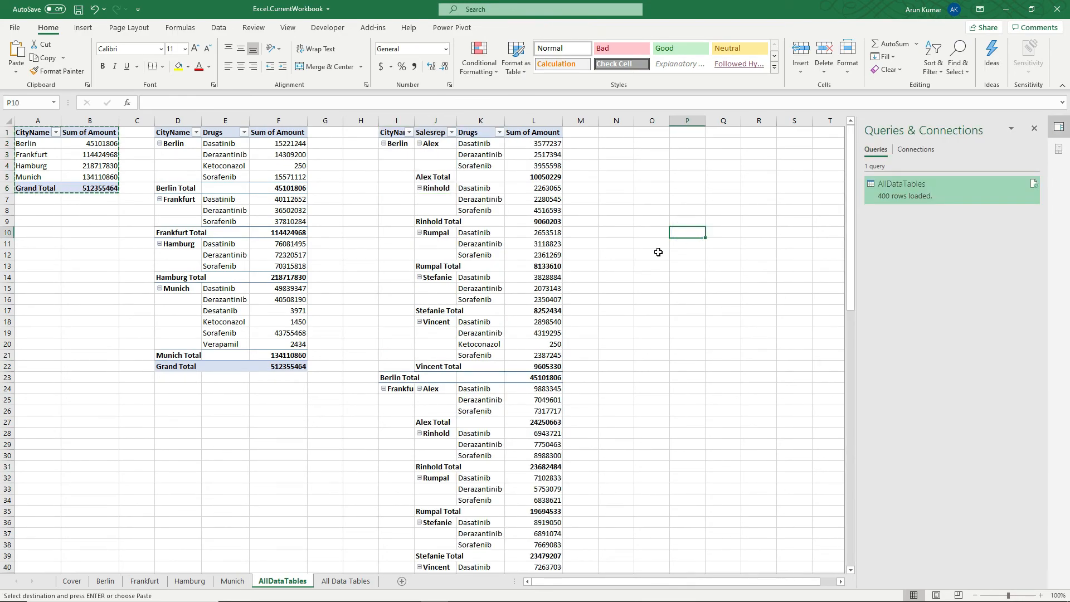
scroll(657, 253, down, 2)
scroll(657, 253, up, 2)
click(533, 166)
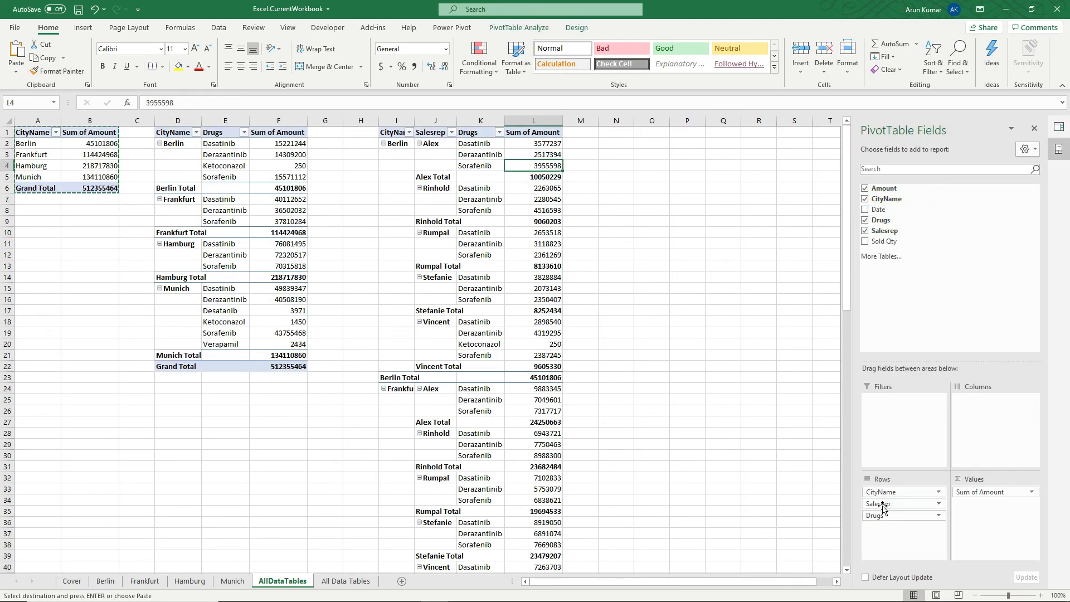
drag(878, 503, 982, 417)
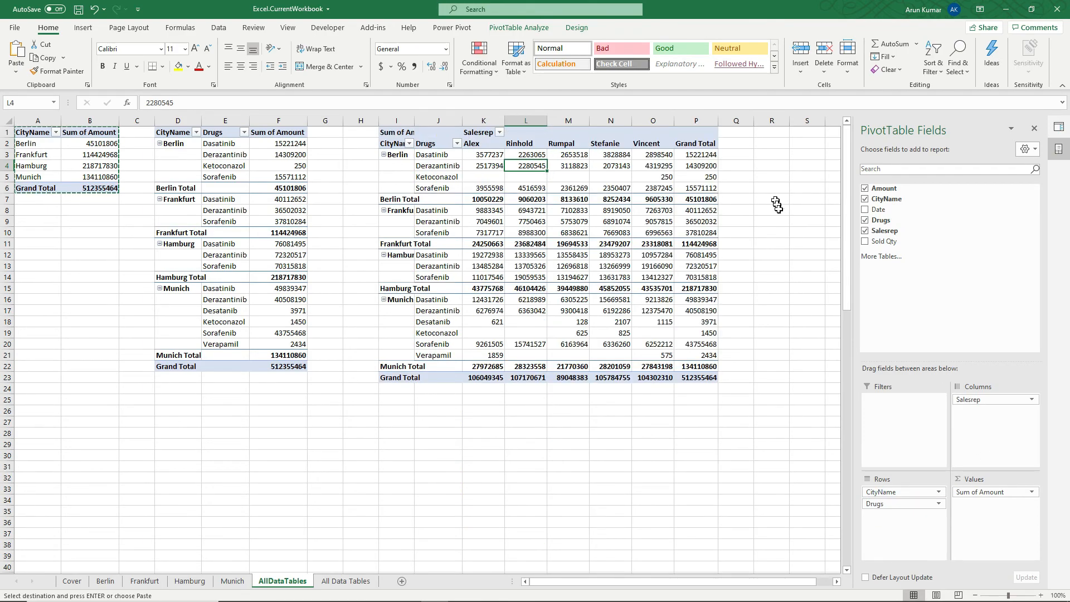
click(793, 253)
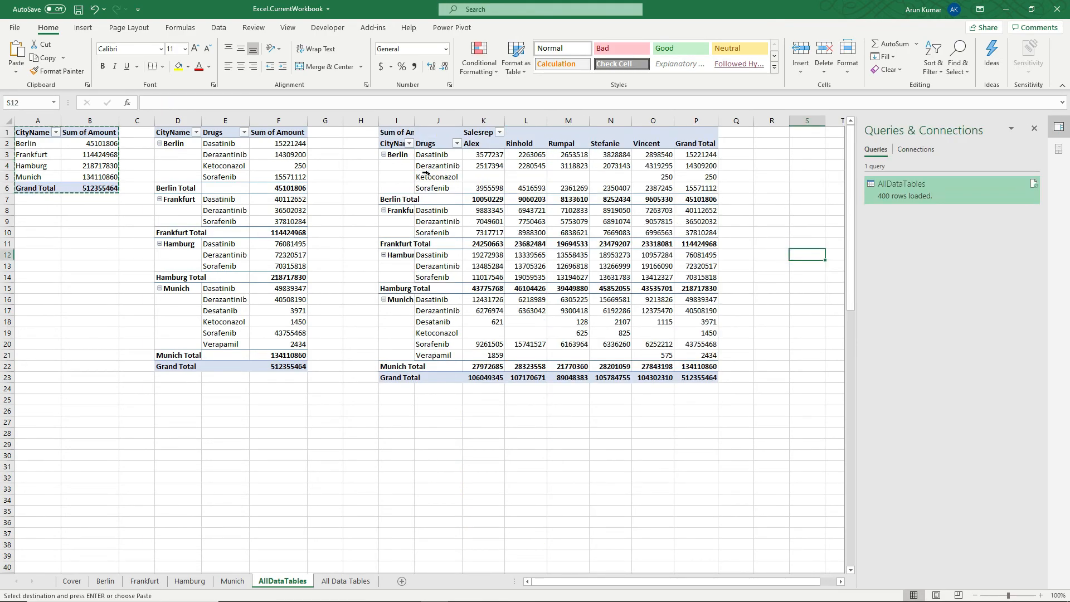